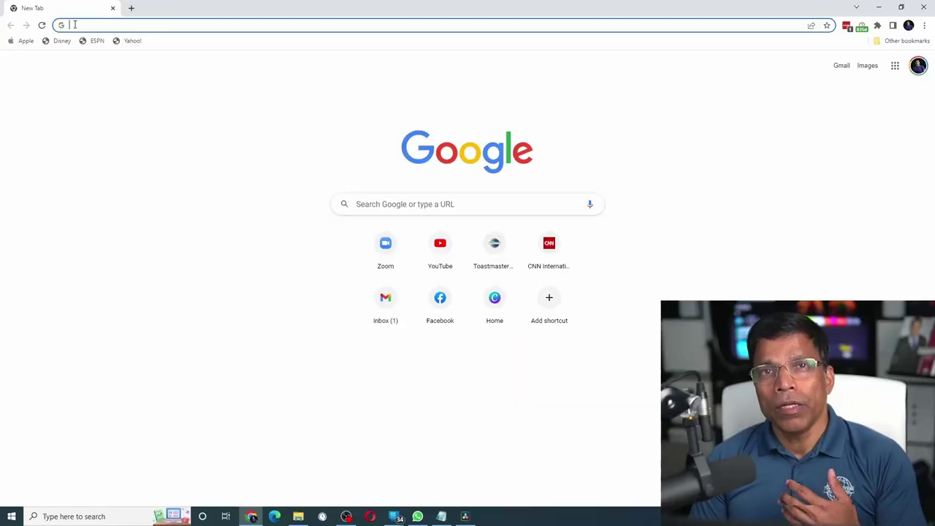
- Load toastmasters.org, sign in with the saved credentials, and show the account options
{"action": "type", "text": "toa"}
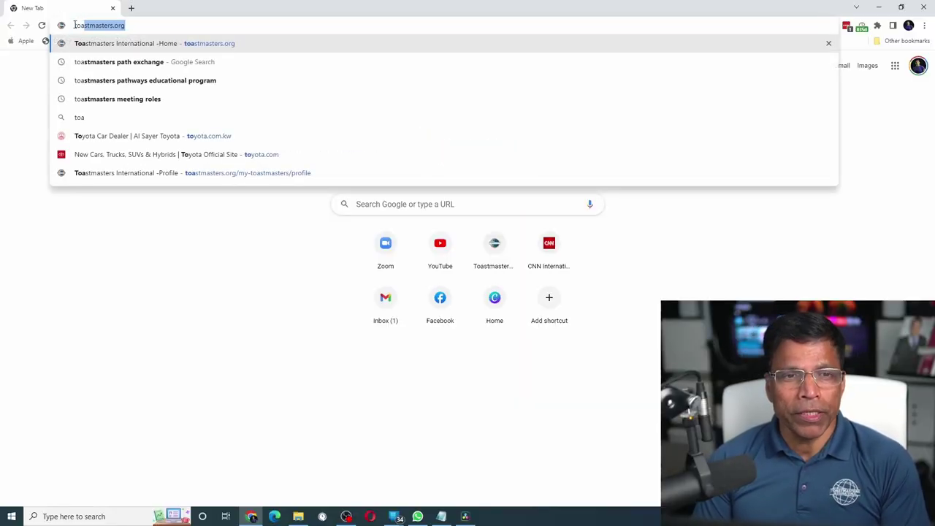
{"action": "key", "text": "Return"}
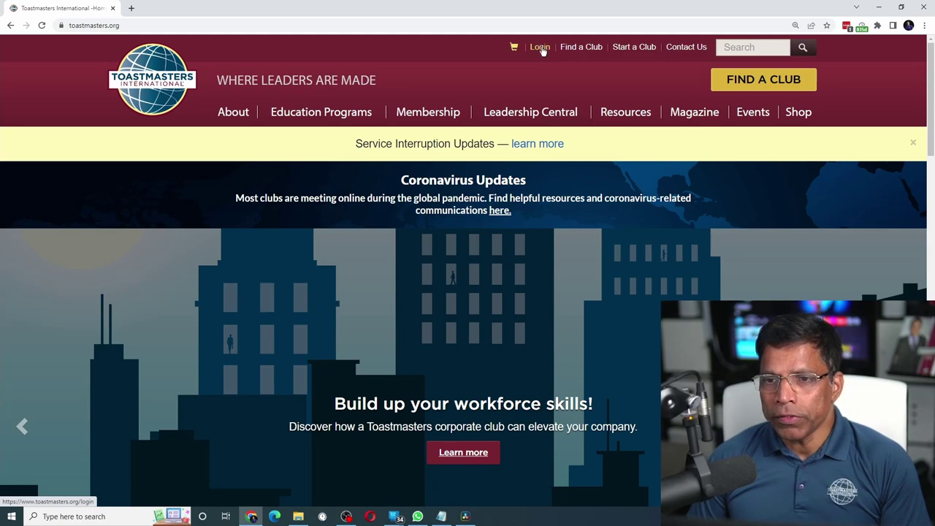
{"action": "left_click", "coordinate": [541, 48]}
{"action": "scroll", "coordinate": [455, 357], "scroll_direction": "down", "scroll_amount": 1}
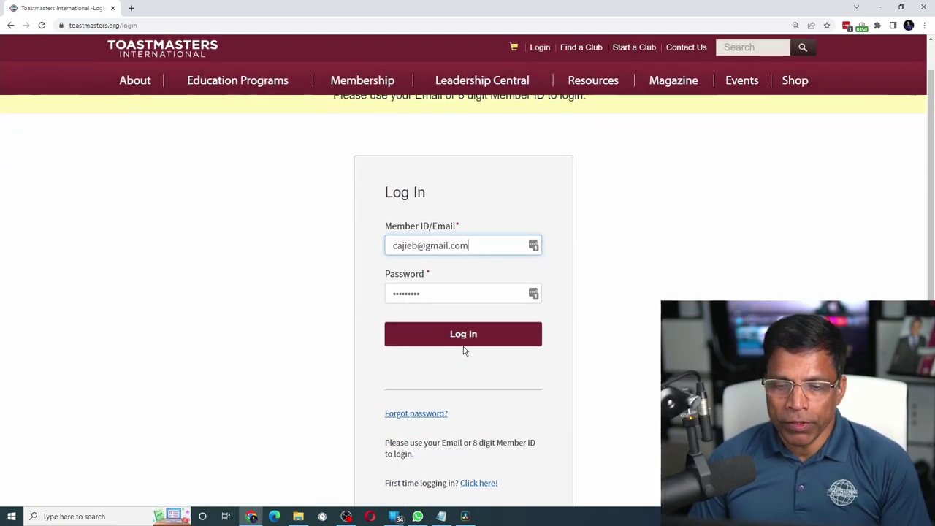
{"action": "left_click", "coordinate": [465, 338]}
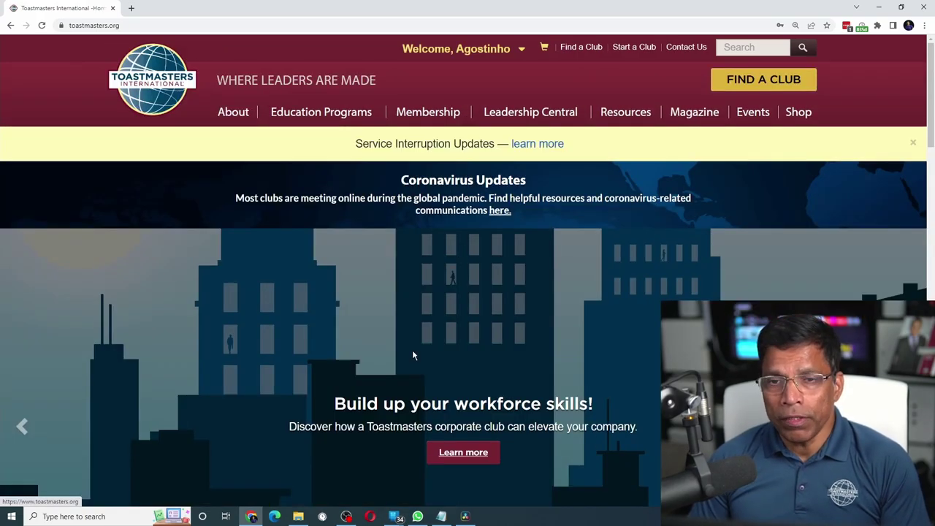
{"action": "left_click", "coordinate": [467, 51]}
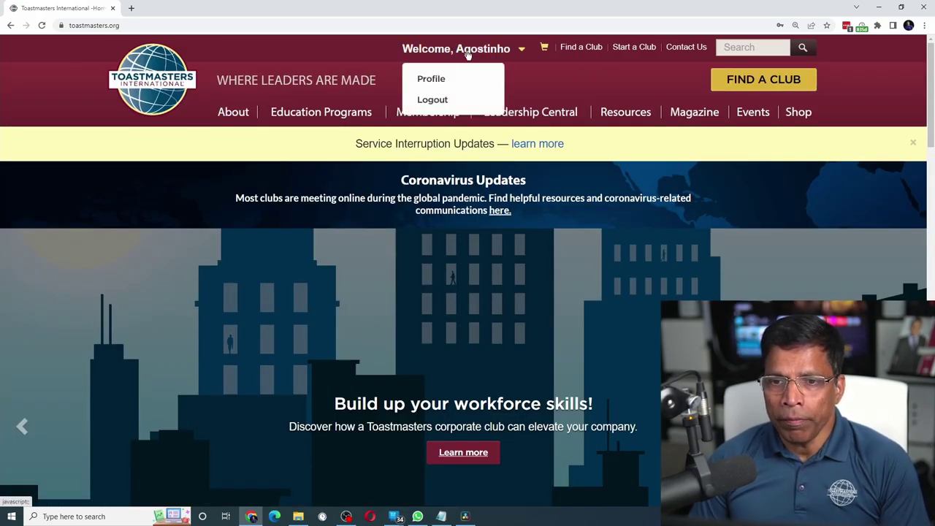
- Go from the member profile to its Meeting Tools (BETA) overview
{"action": "left_click", "coordinate": [438, 84]}
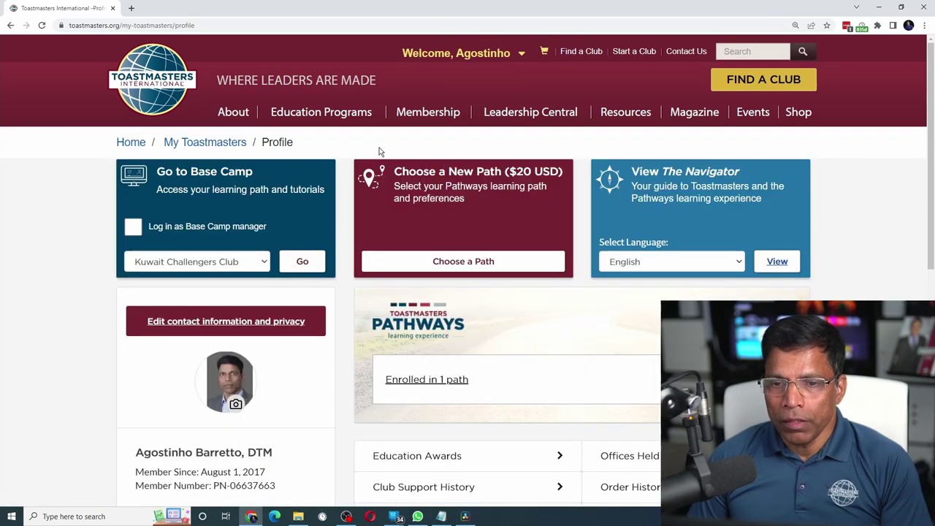
{"action": "scroll", "coordinate": [378, 151], "scroll_direction": "down", "scroll_amount": 4}
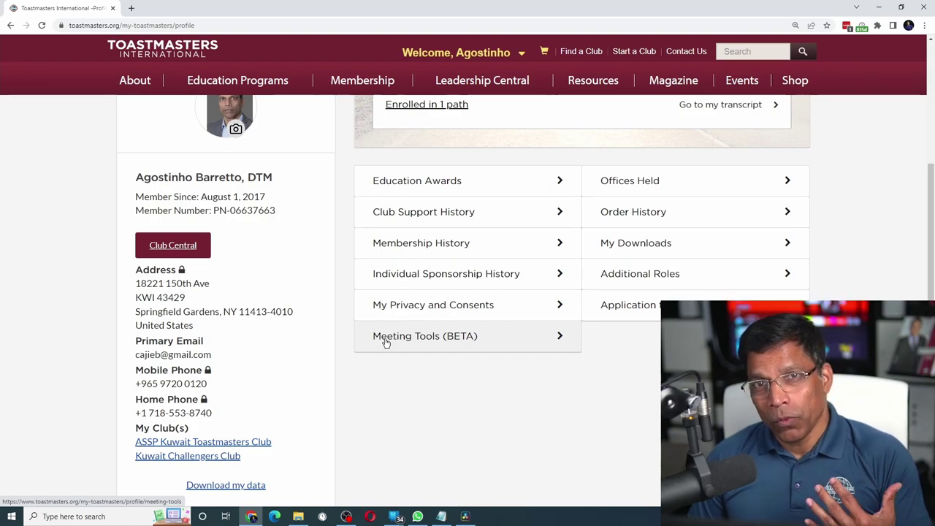
{"action": "left_click", "coordinate": [386, 343]}
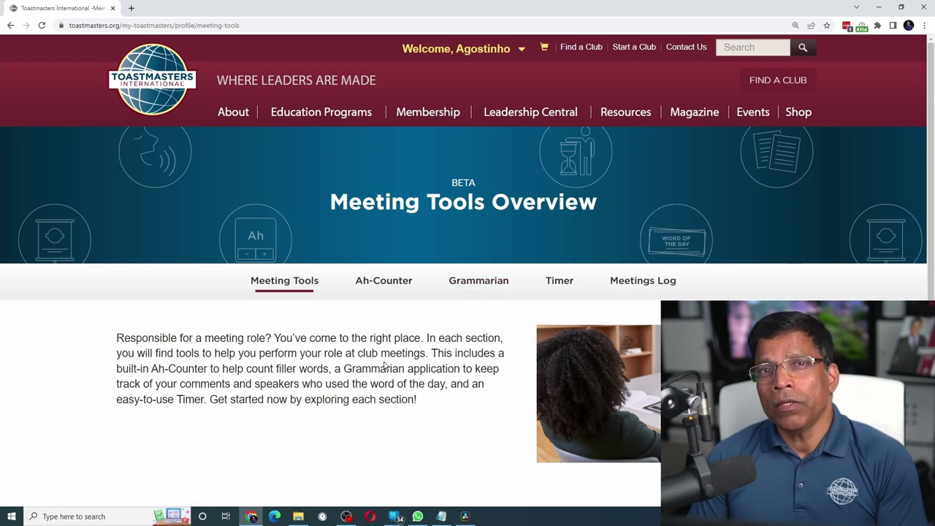
- Switch to the Ah-Counter tool, read its role script, and close it
{"action": "left_click", "coordinate": [387, 286]}
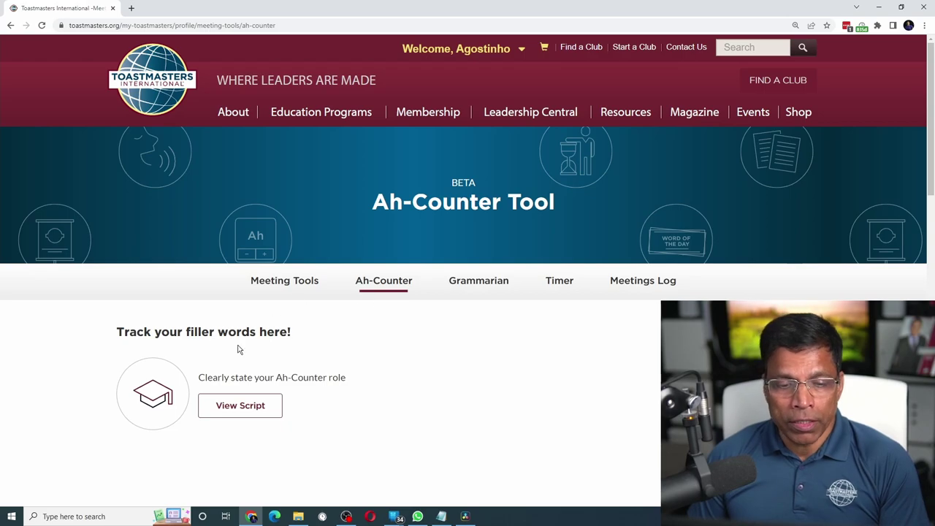
{"action": "left_click", "coordinate": [245, 407]}
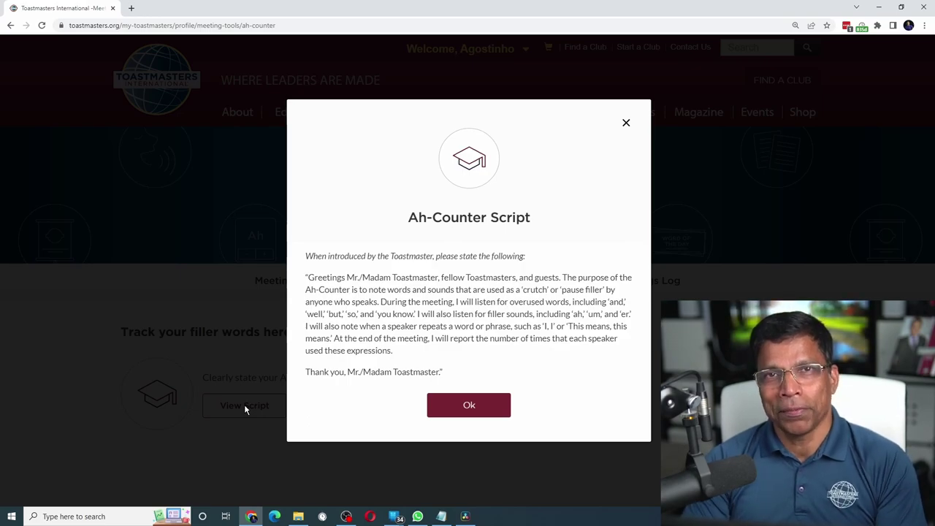
{"action": "left_click", "coordinate": [486, 412]}
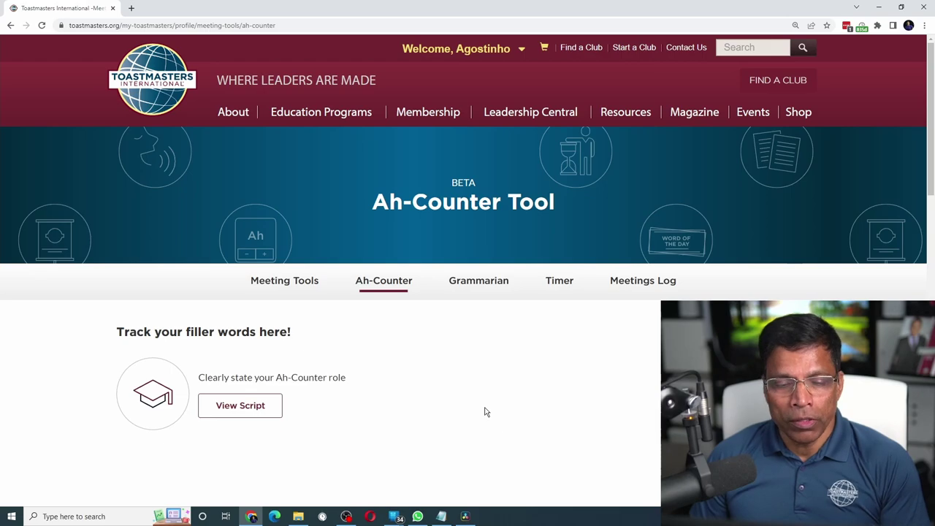
{"action": "scroll", "coordinate": [485, 412], "scroll_direction": "down", "scroll_amount": 3}
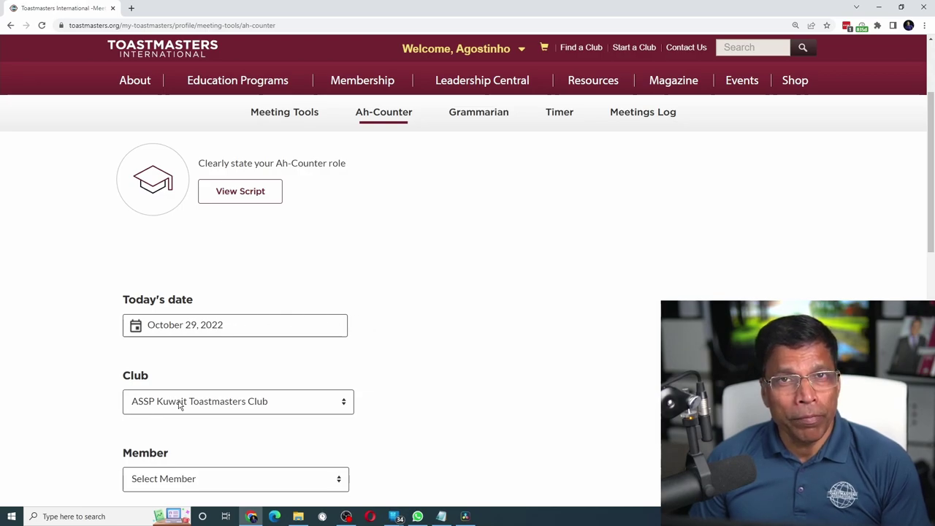
- Select Kuwait Challengers Club and the member being counted
{"action": "left_click", "coordinate": [246, 400]}
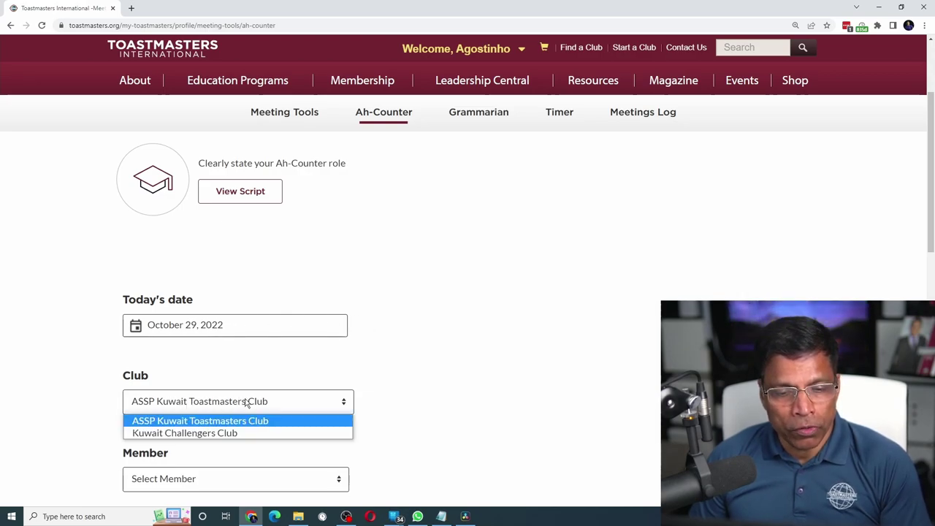
{"action": "left_click", "coordinate": [212, 433]}
{"action": "scroll", "coordinate": [173, 306], "scroll_direction": "down", "scroll_amount": 3}
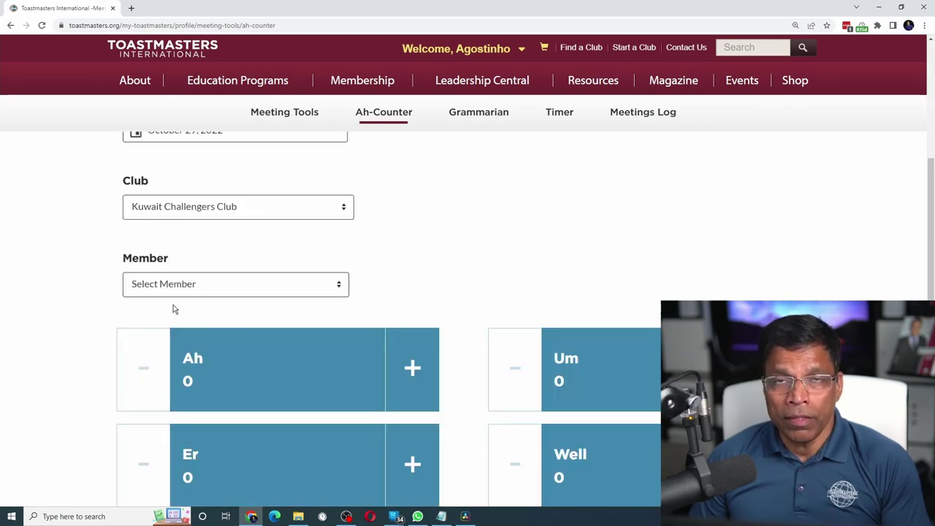
{"action": "left_click", "coordinate": [244, 284]}
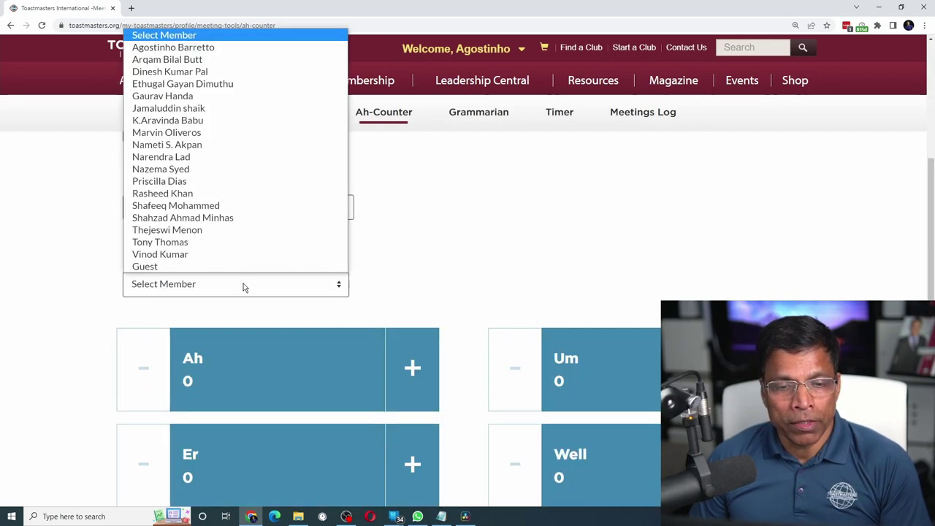
{"action": "left_click", "coordinate": [172, 146]}
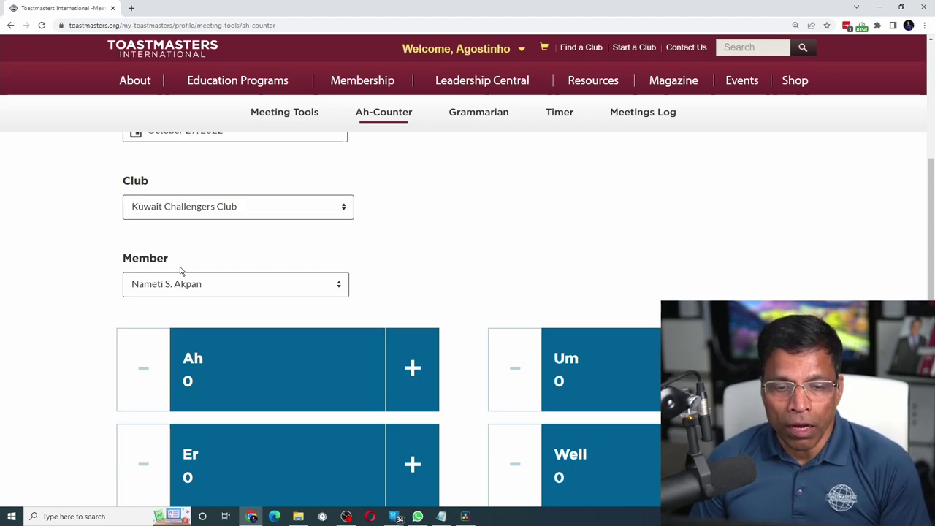
- Count one Ah and two So fillers for that member
{"action": "left_click", "coordinate": [414, 369]}
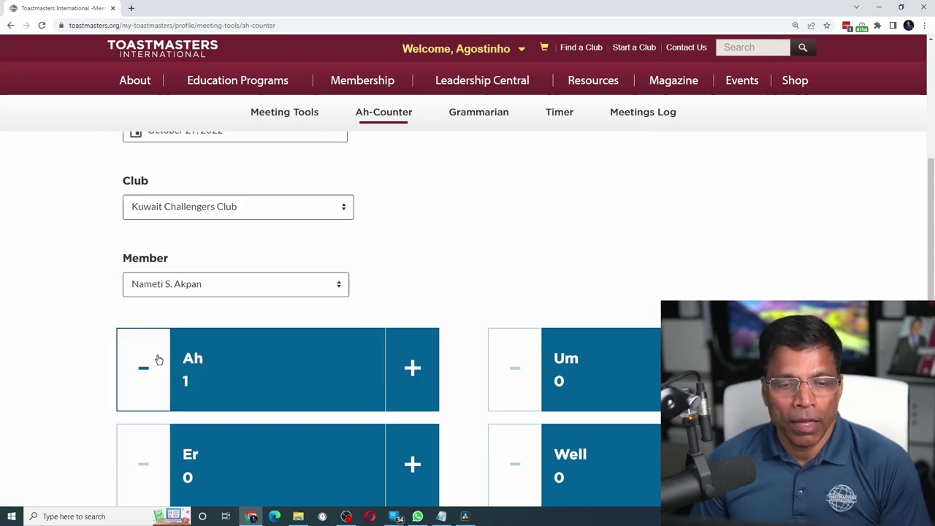
{"action": "scroll", "coordinate": [215, 366], "scroll_direction": "down", "scroll_amount": 2}
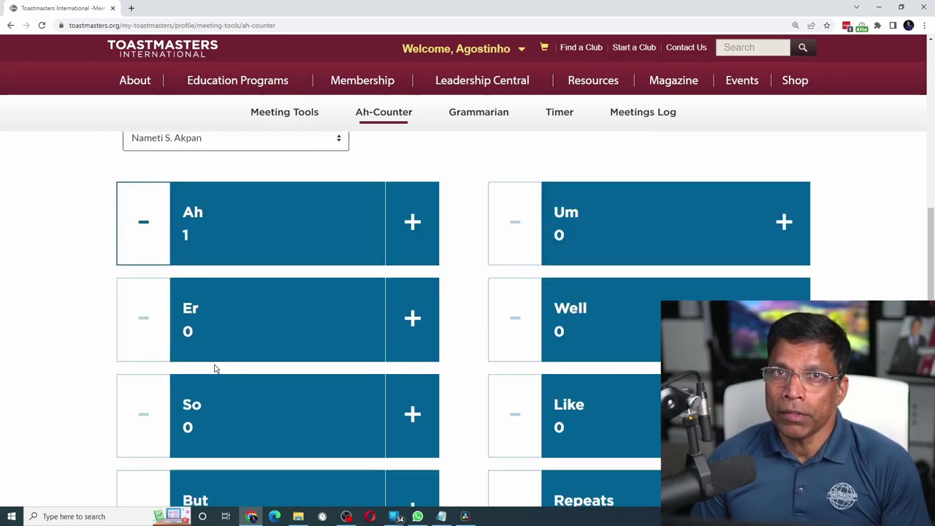
{"action": "left_click", "coordinate": [413, 417]}
{"action": "left_click", "coordinate": [414, 418]}
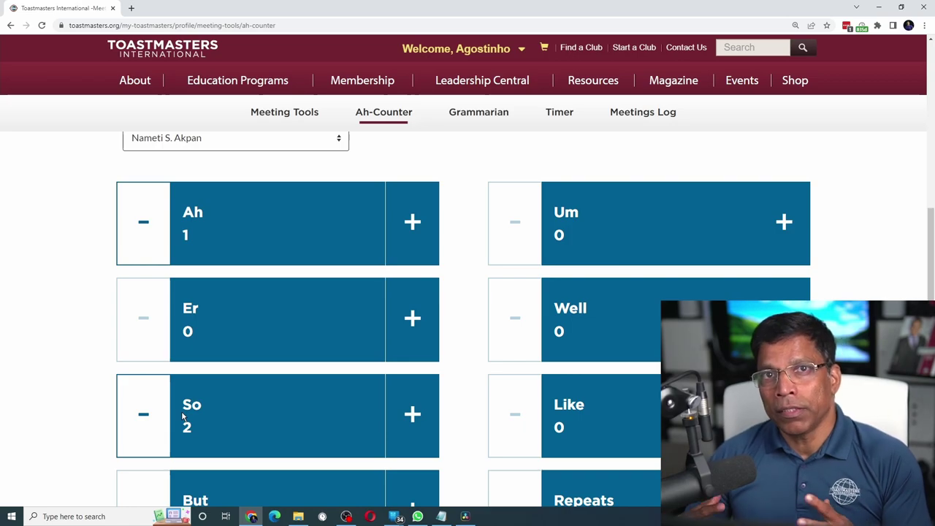
{"action": "scroll", "coordinate": [456, 342], "scroll_direction": "up", "scroll_amount": 2}
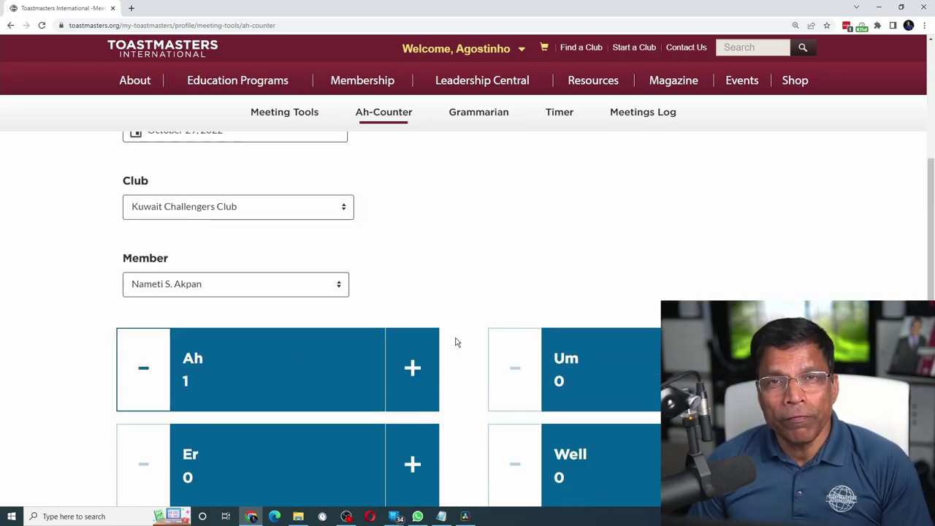
{"action": "scroll", "coordinate": [455, 342], "scroll_direction": "down", "scroll_amount": 1}
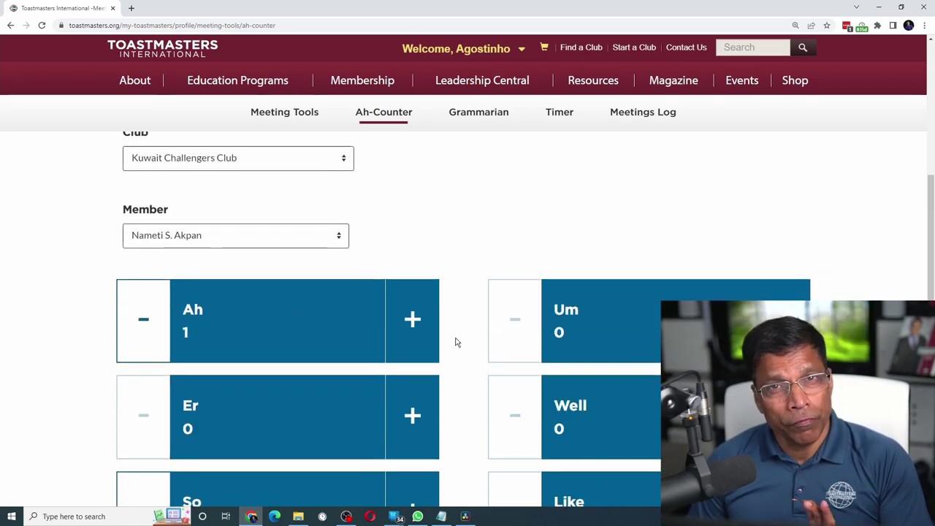
{"action": "scroll", "coordinate": [455, 342], "scroll_direction": "down", "scroll_amount": 1}
{"action": "scroll", "coordinate": [456, 342], "scroll_direction": "down", "scroll_amount": 3}
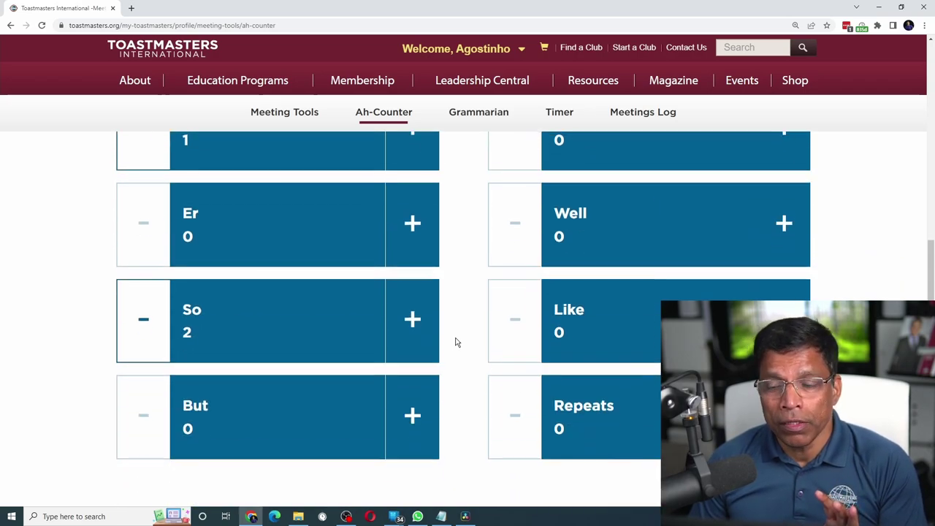
{"action": "scroll", "coordinate": [455, 342], "scroll_direction": "down", "scroll_amount": 1}
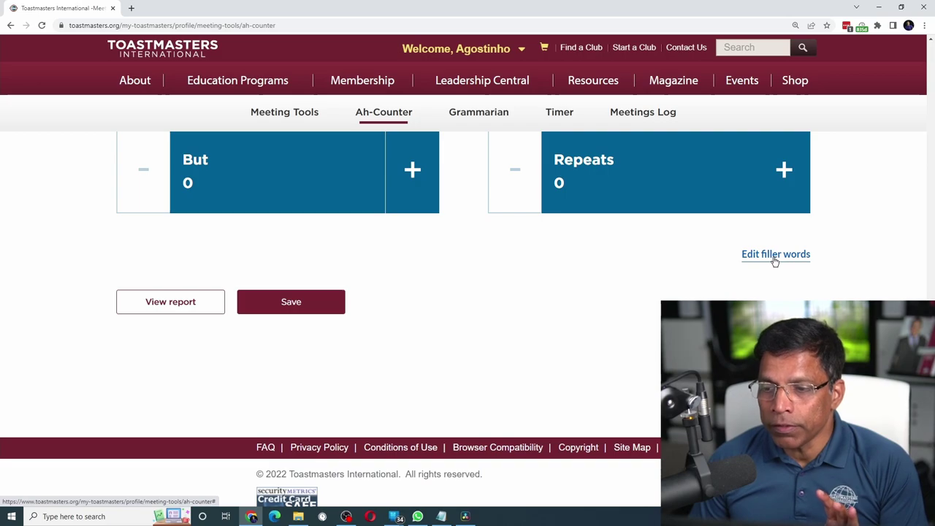
{"action": "left_click", "coordinate": [779, 257]}
- Add 'hmm' to the filler words, delete Er, and save the list
{"action": "scroll", "coordinate": [445, 280], "scroll_direction": "down", "scroll_amount": 2}
{"action": "left_click", "coordinate": [311, 385]}
{"action": "type", "text": "hmm"}
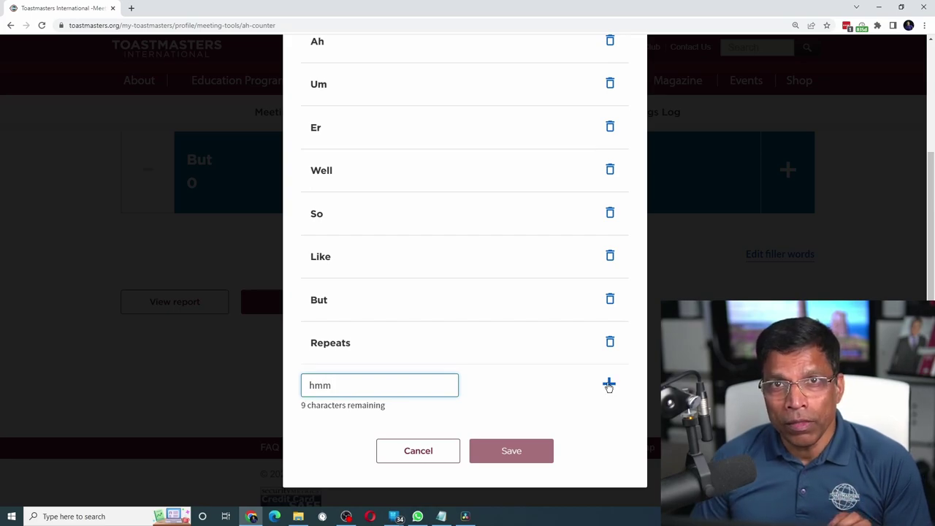
{"action": "left_click", "coordinate": [608, 385]}
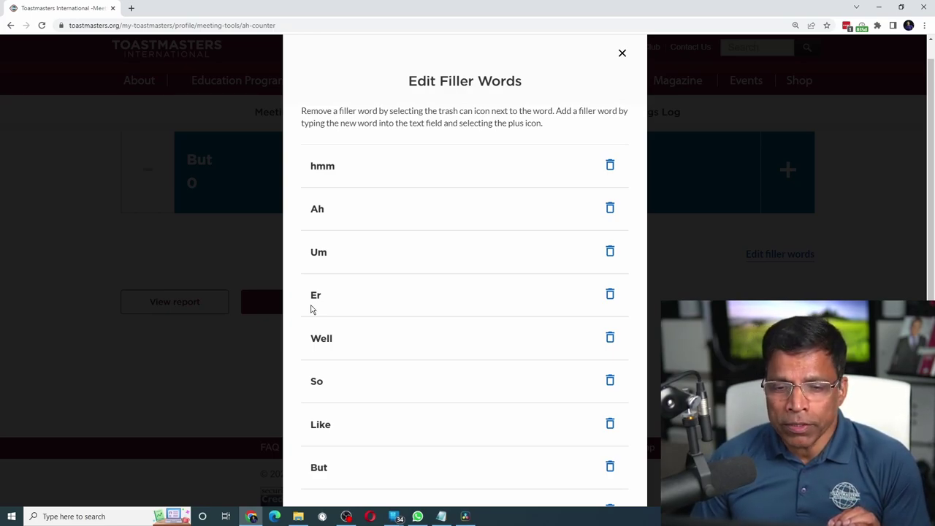
{"action": "left_click", "coordinate": [610, 296]}
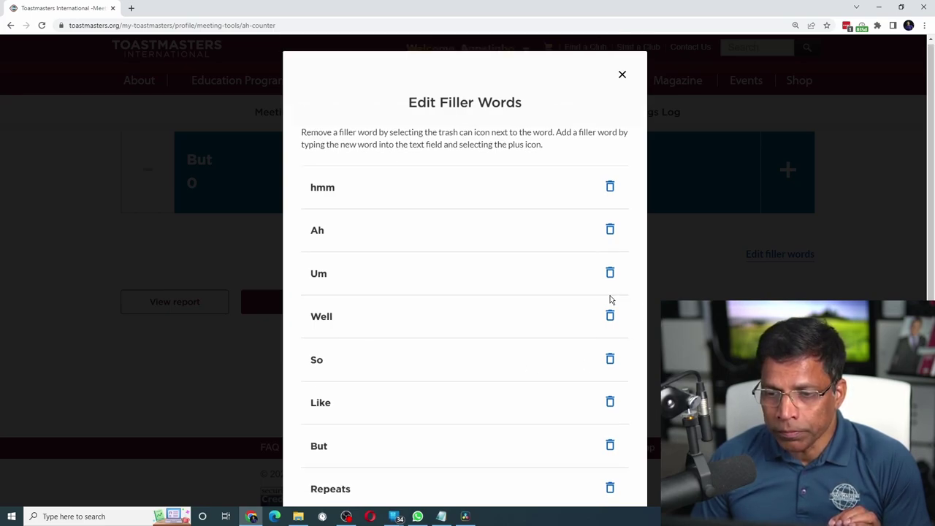
{"action": "scroll", "coordinate": [506, 295], "scroll_direction": "down", "scroll_amount": 2}
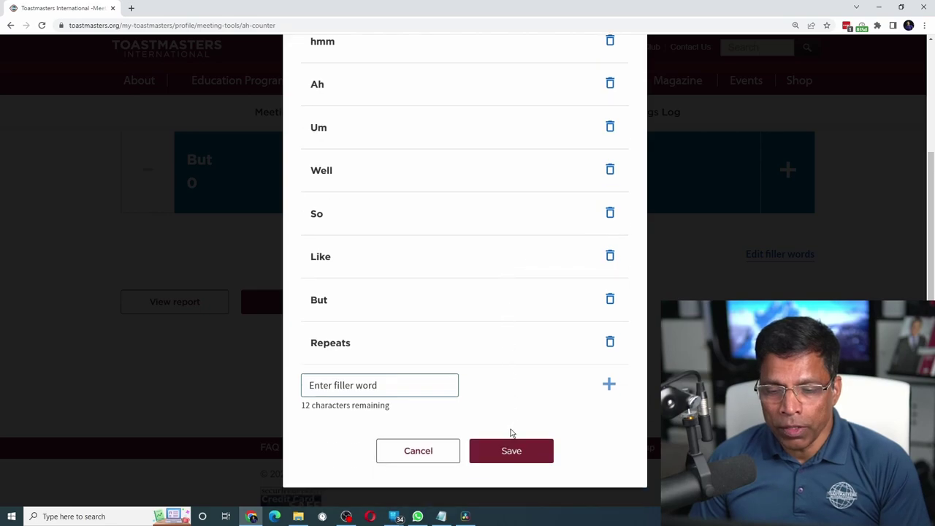
{"action": "left_click", "coordinate": [512, 451]}
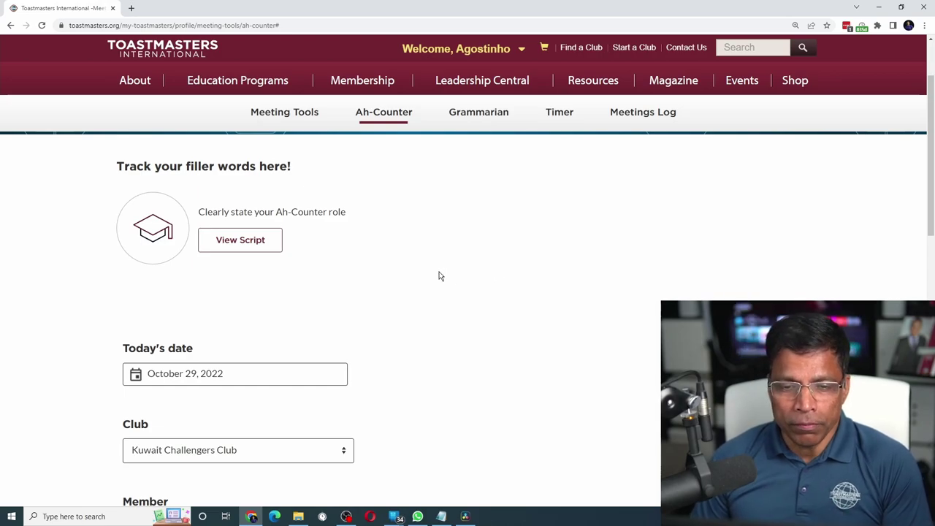
- Set the tracked speaker to Guest and enter the guest's name
{"action": "scroll", "coordinate": [438, 276], "scroll_direction": "down", "scroll_amount": 3}
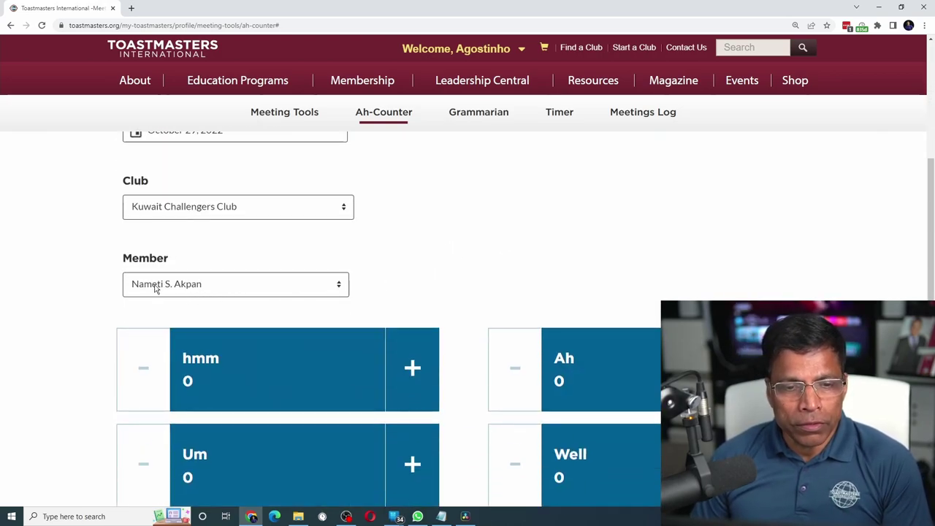
{"action": "left_click", "coordinate": [196, 287]}
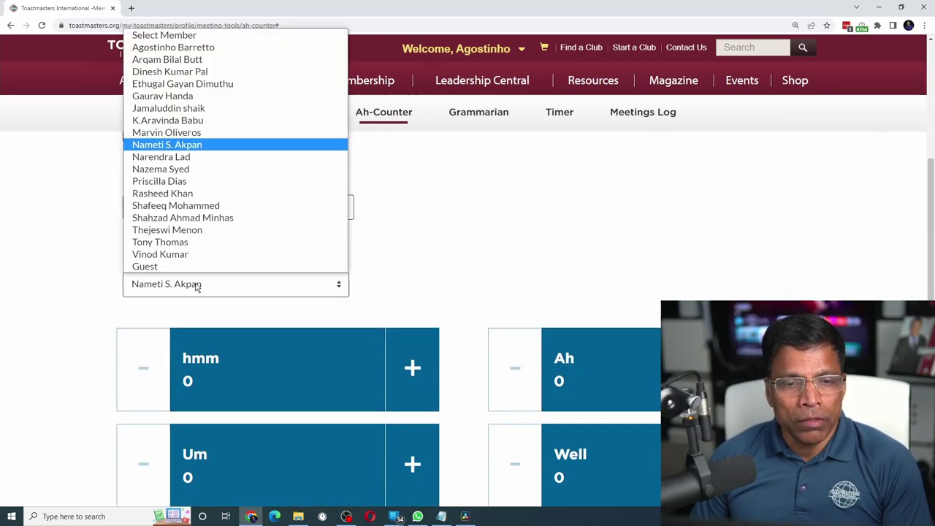
{"action": "left_click", "coordinate": [143, 265]}
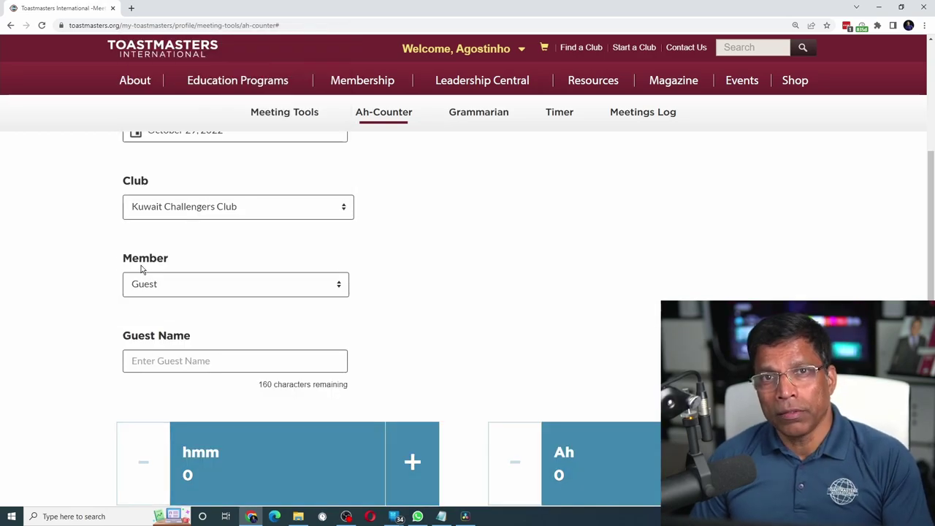
{"action": "left_click", "coordinate": [144, 360]}
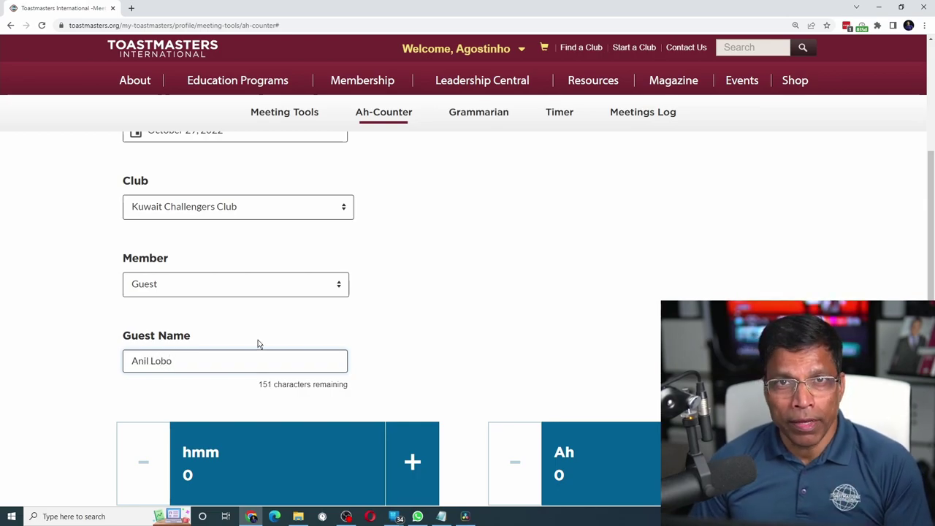
- Record the guest's fillers (Ah 3, Um 1, But 2) and save them
{"action": "scroll", "coordinate": [257, 343], "scroll_direction": "down", "scroll_amount": 3}
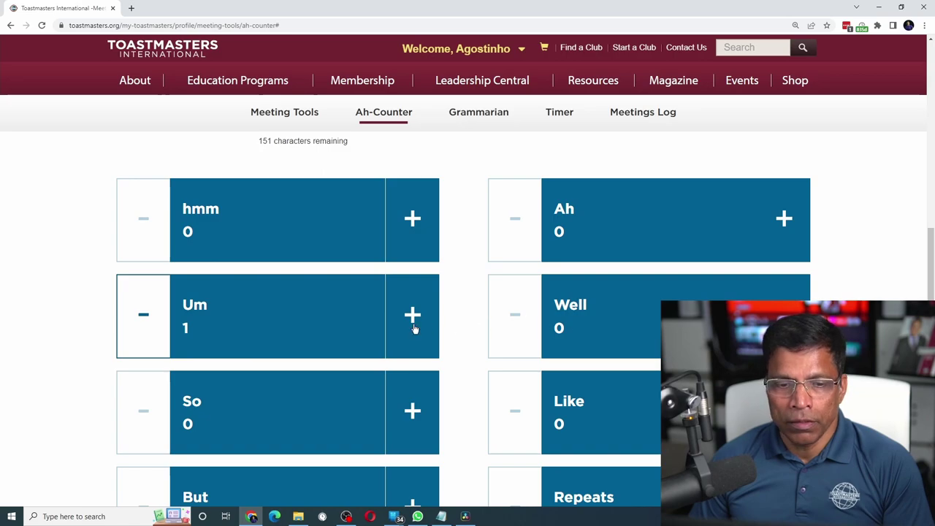
{"action": "triple_click", "coordinate": [784, 218]}
{"action": "scroll", "coordinate": [445, 299], "scroll_direction": "down", "scroll_amount": 3}
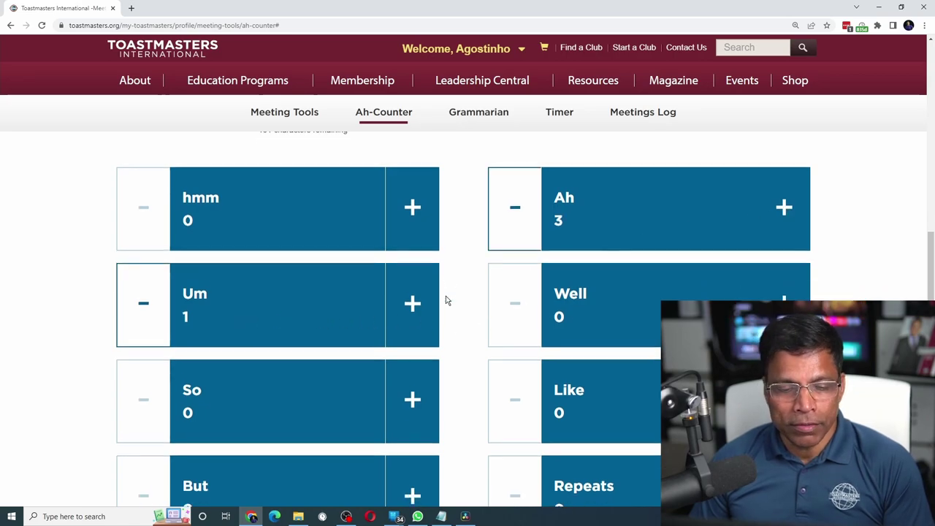
{"action": "double_click", "coordinate": [411, 313]}
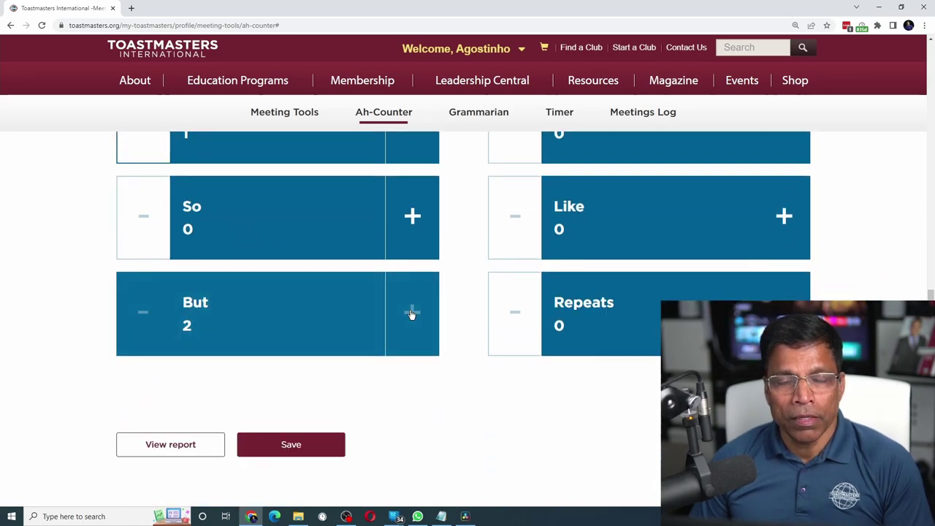
{"action": "left_click", "coordinate": [295, 447]}
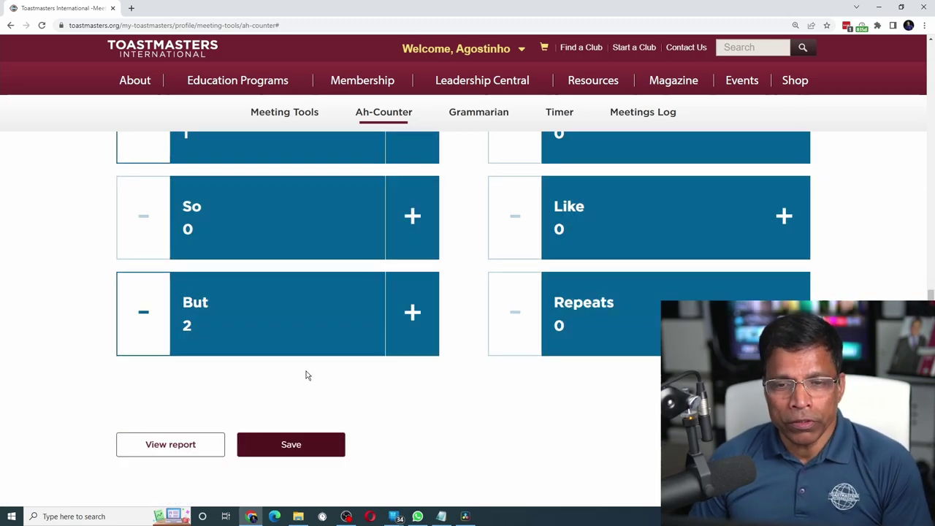
- Switch to a different club member and save their filler-word counts
{"action": "scroll", "coordinate": [305, 375], "scroll_direction": "up", "scroll_amount": 6}
{"action": "left_click", "coordinate": [270, 186]}
{"action": "left_click", "coordinate": [241, 231]}
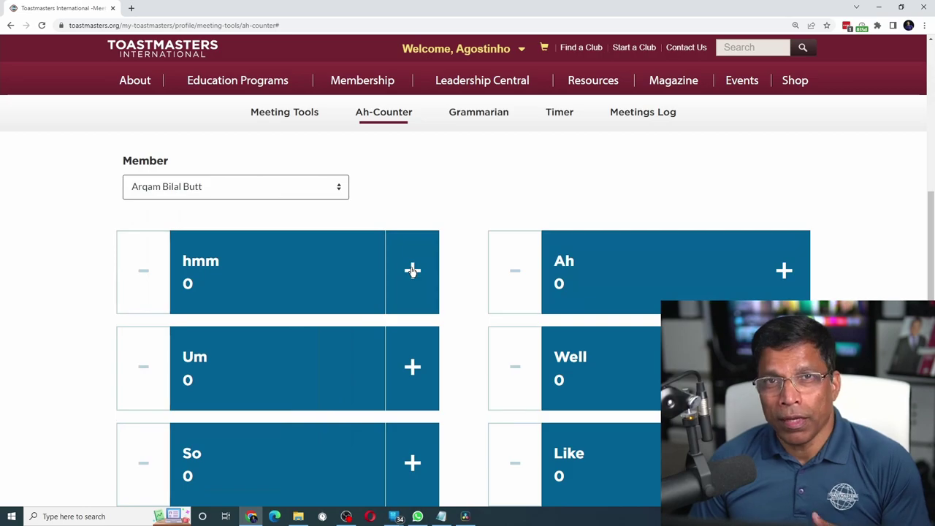
{"action": "scroll", "coordinate": [344, 380], "scroll_direction": "down", "scroll_amount": 3}
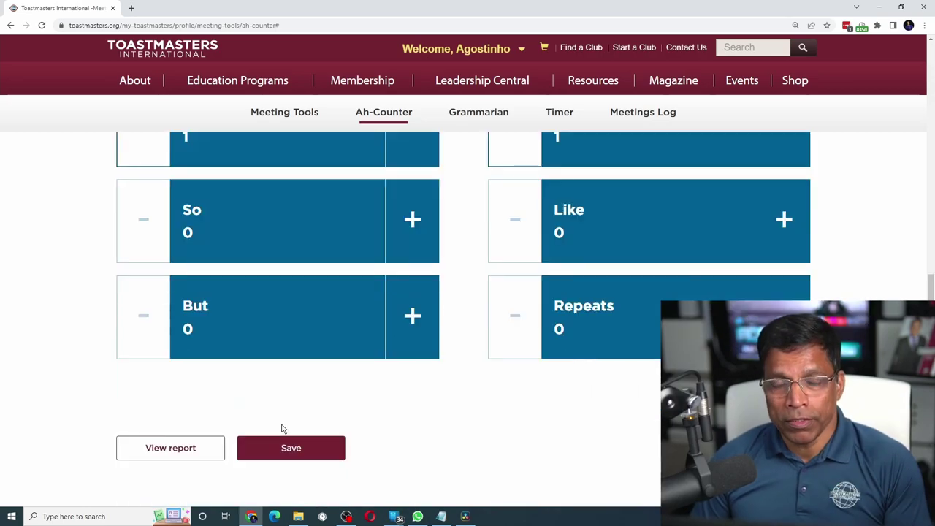
{"action": "left_click", "coordinate": [290, 447]}
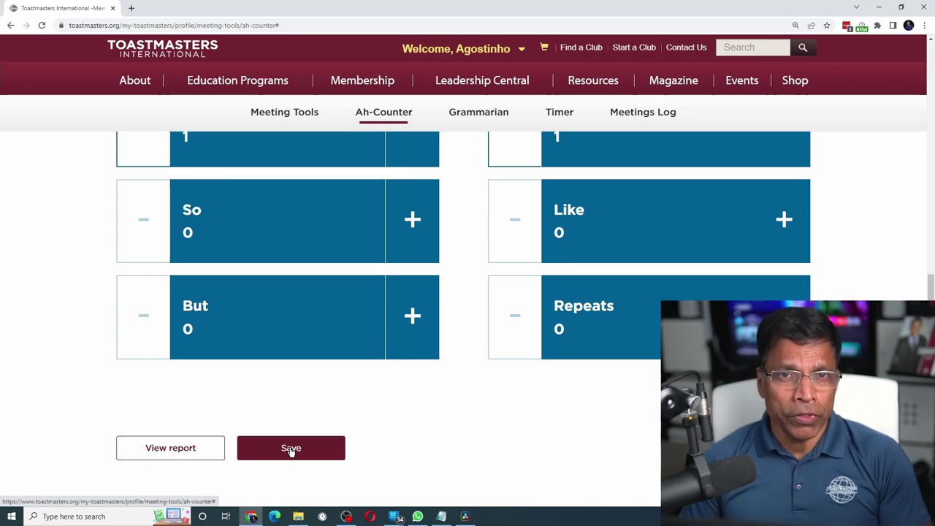
- Review the Ah-Counter report for both speakers, close it, and go to the Grammarian tool
{"action": "left_click", "coordinate": [173, 451]}
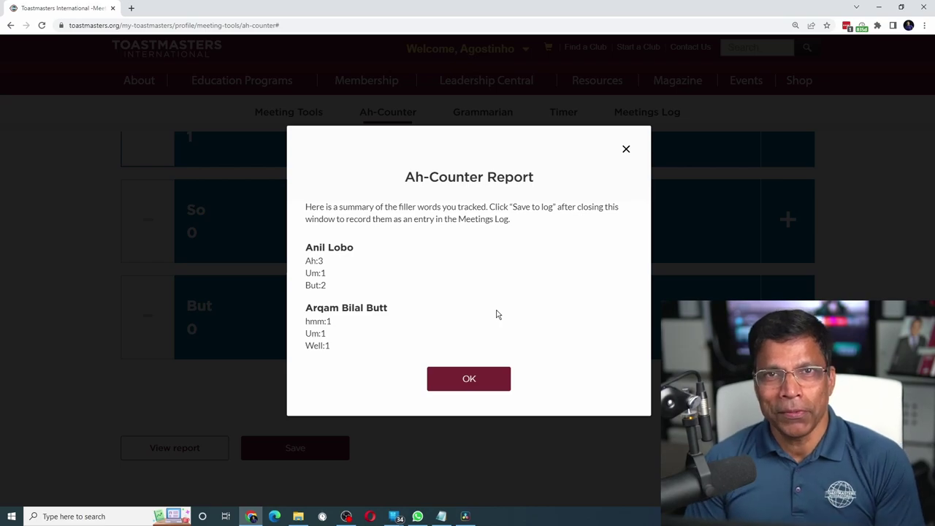
{"action": "left_click", "coordinate": [494, 379]}
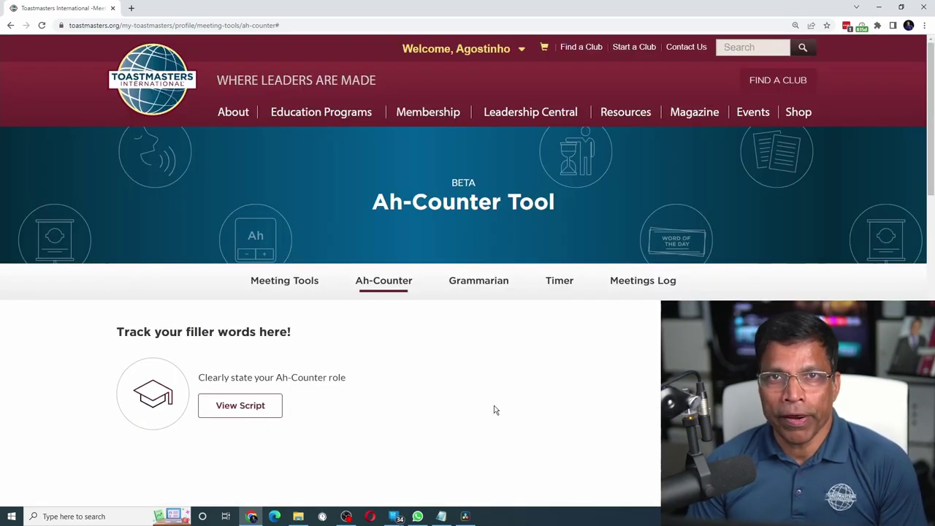
{"action": "left_click", "coordinate": [485, 282]}
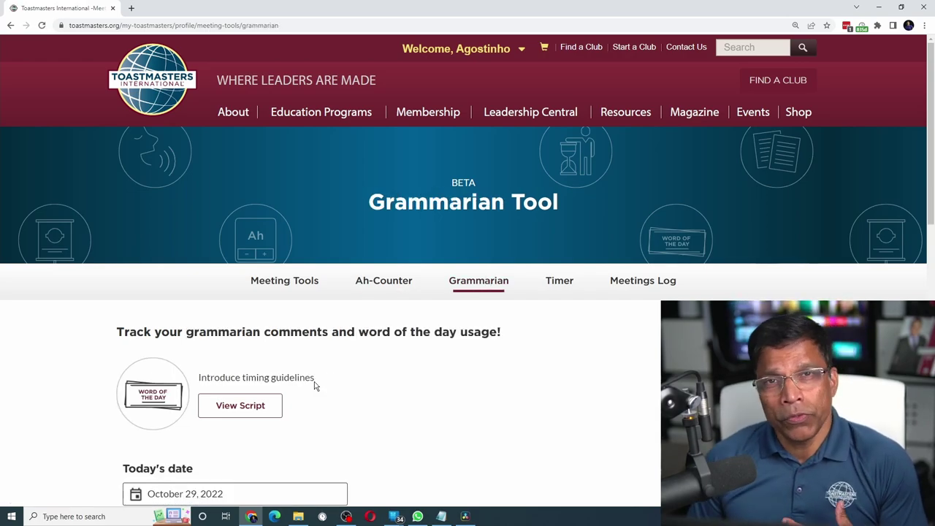
{"action": "left_click", "coordinate": [254, 410]}
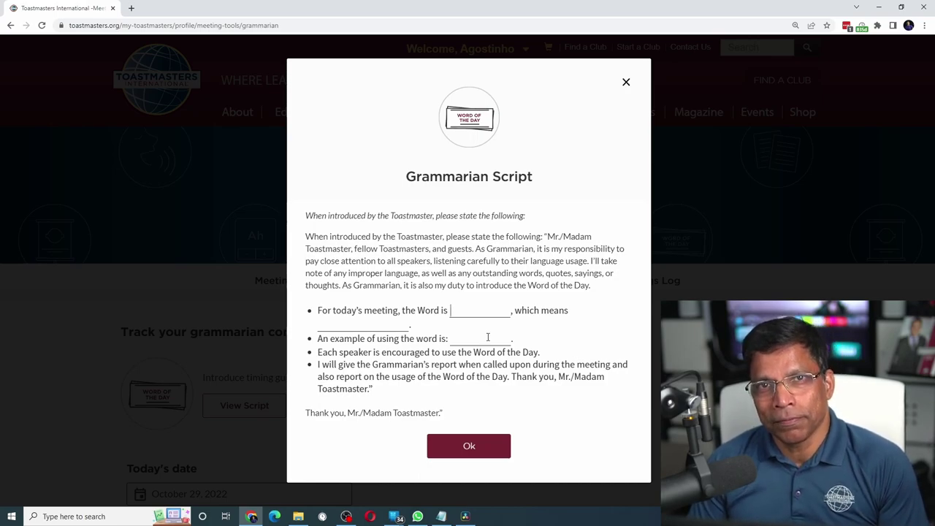
{"action": "left_click", "coordinate": [463, 448]}
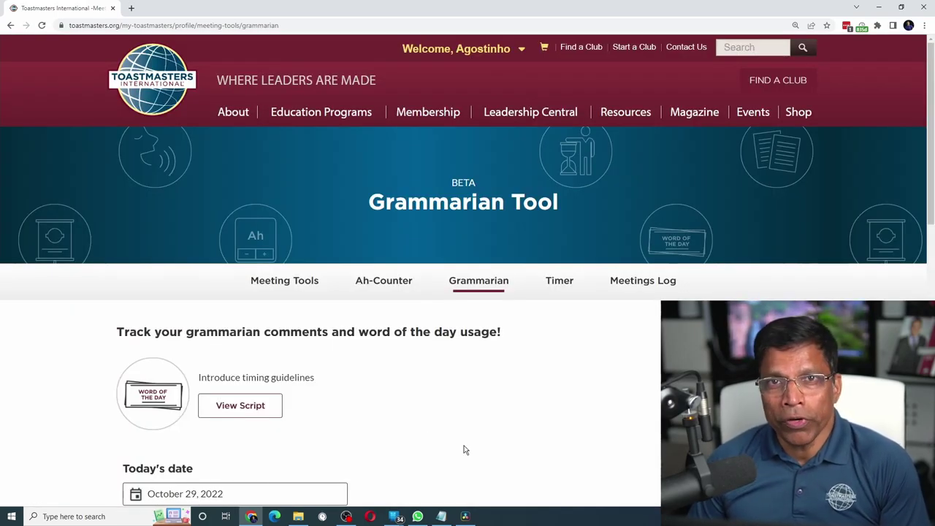
- Enter Vivacious as word of the day and mark the chosen member as using it
{"action": "scroll", "coordinate": [474, 370], "scroll_direction": "down", "scroll_amount": 5}
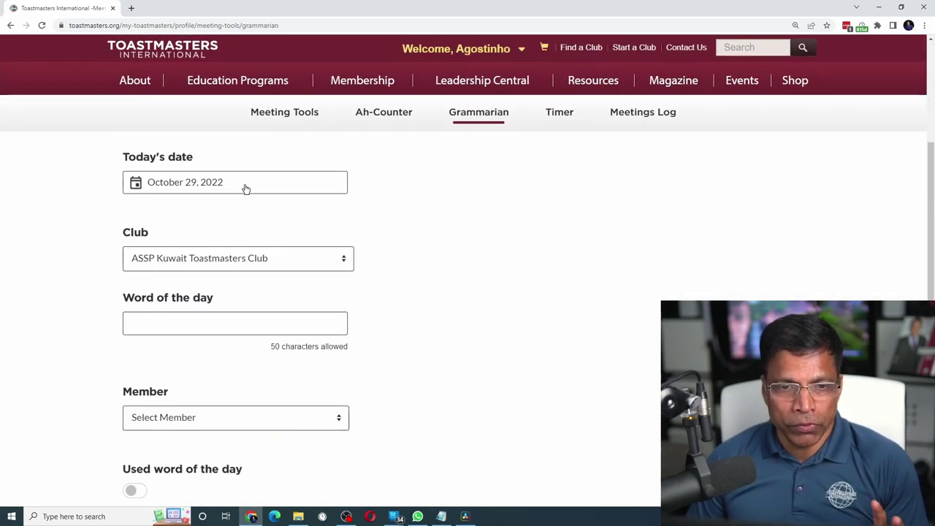
{"action": "left_click", "coordinate": [186, 320]}
{"action": "type", "text": "Vivacious"}
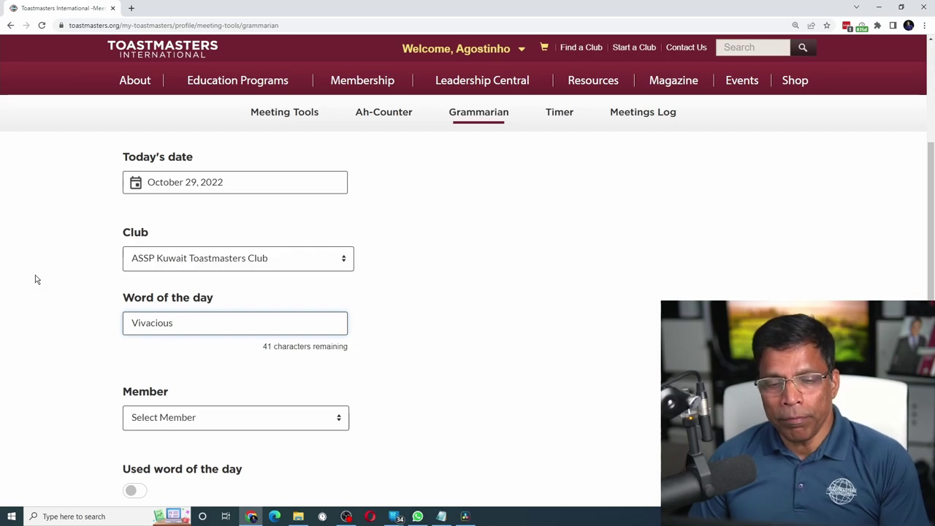
{"action": "scroll", "coordinate": [36, 274], "scroll_direction": "down", "scroll_amount": 1}
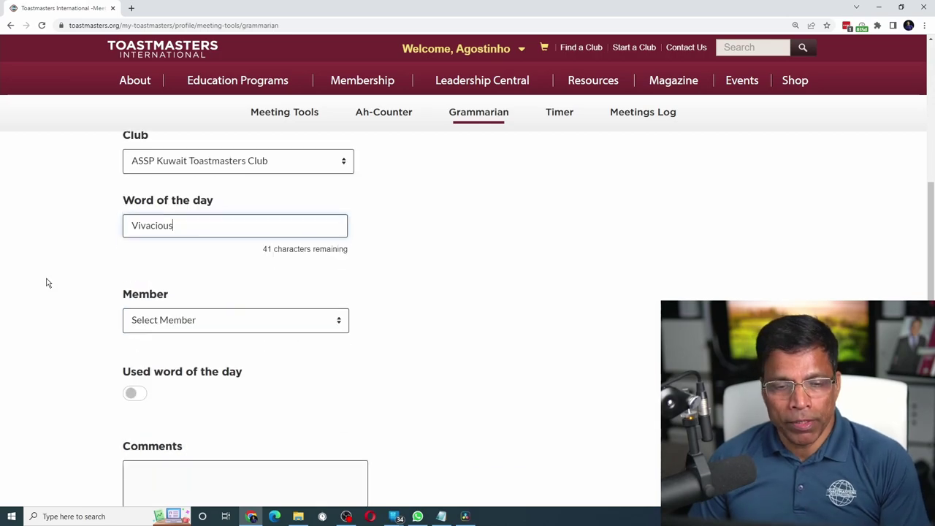
{"action": "left_click", "coordinate": [191, 325]}
{"action": "left_click", "coordinate": [173, 258]}
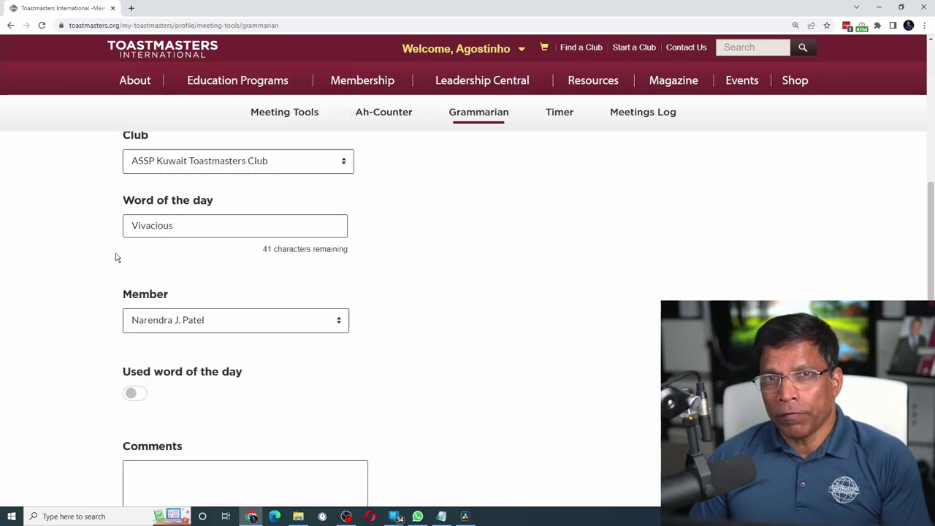
{"action": "left_click", "coordinate": [140, 395]}
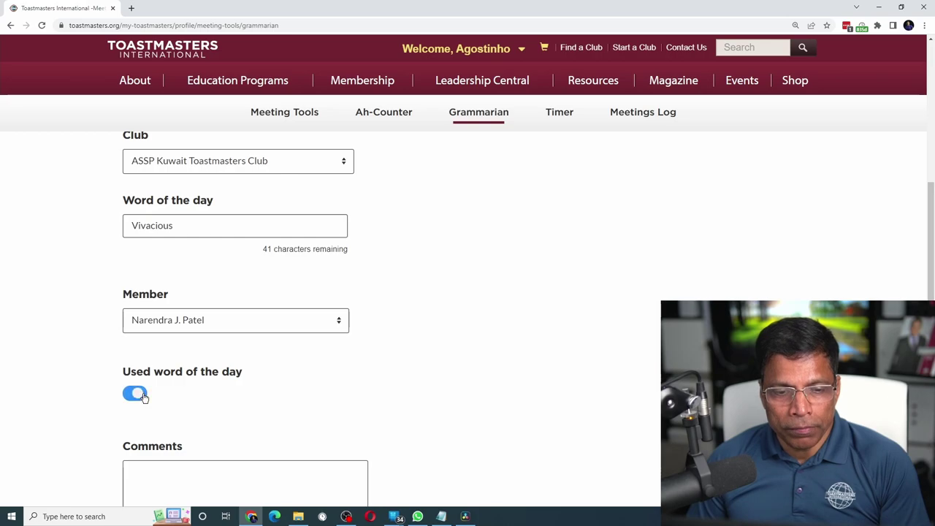
- Paste comments on the memorable quote and redundant 'returned back', then save the entry
{"action": "scroll", "coordinate": [219, 375], "scroll_direction": "down", "scroll_amount": 1}
{"action": "left_click", "coordinate": [179, 377]}
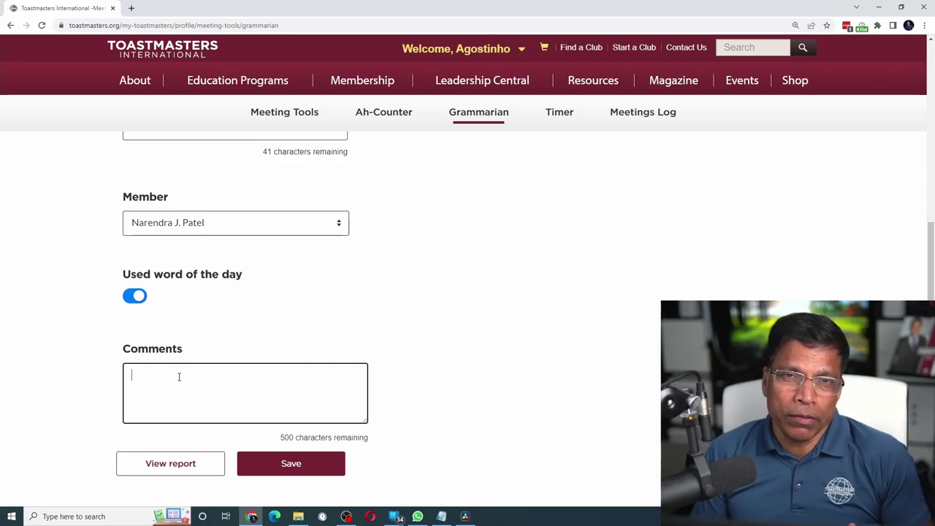
{"action": "type", "text": "Used a beautiful quote \"The only constant in life is change\""}
{"action": "key", "text": "Return"}
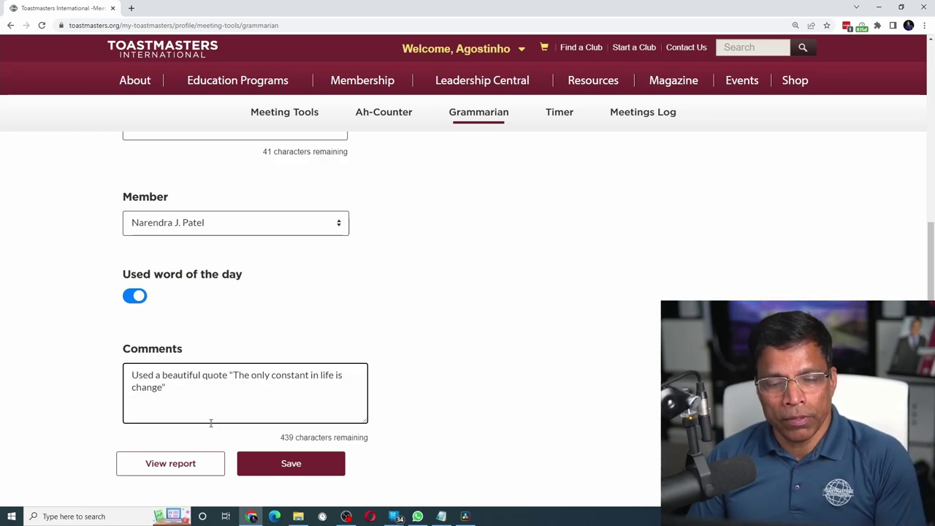
{"action": "type", "text": "The phrase \"returned back\" is redundant. I returned is enough."}
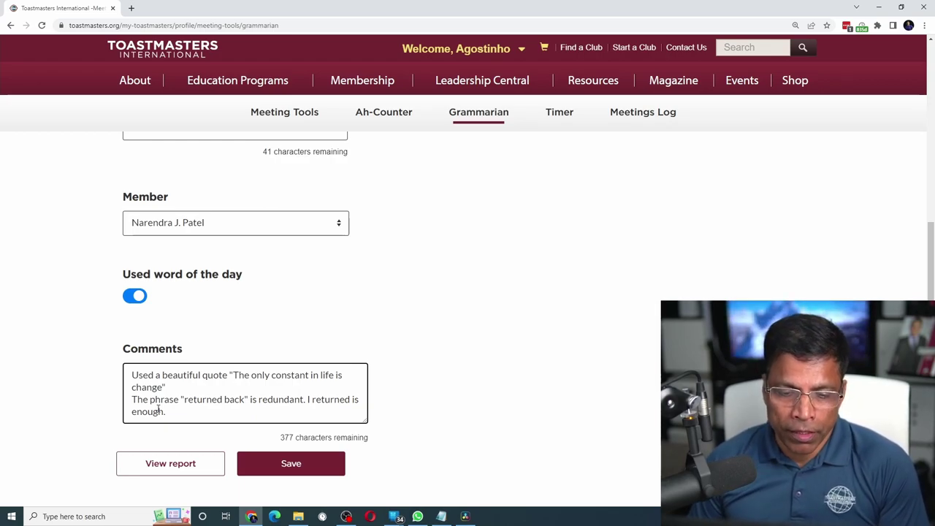
{"action": "left_click", "coordinate": [303, 470]}
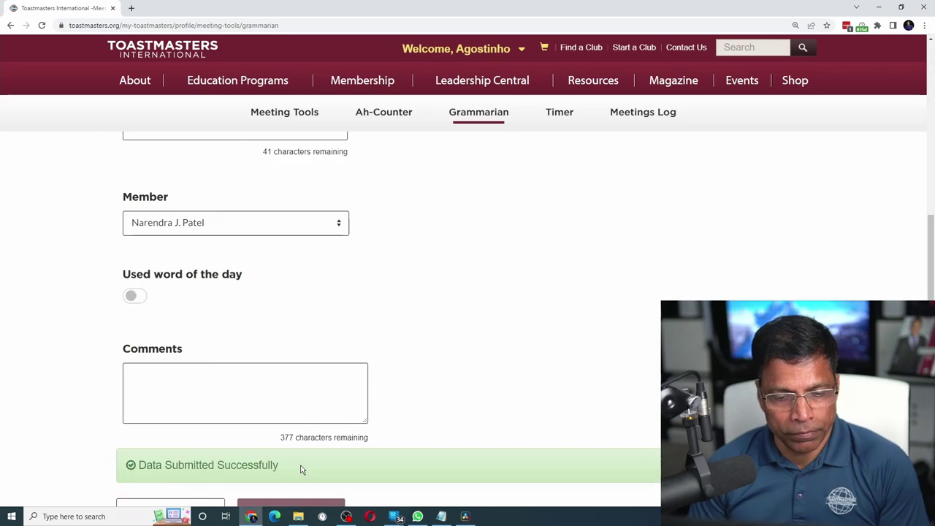
- Choose the next member and mark that they used the word of the day
{"action": "scroll", "coordinate": [304, 453], "scroll_direction": "up", "scroll_amount": 2}
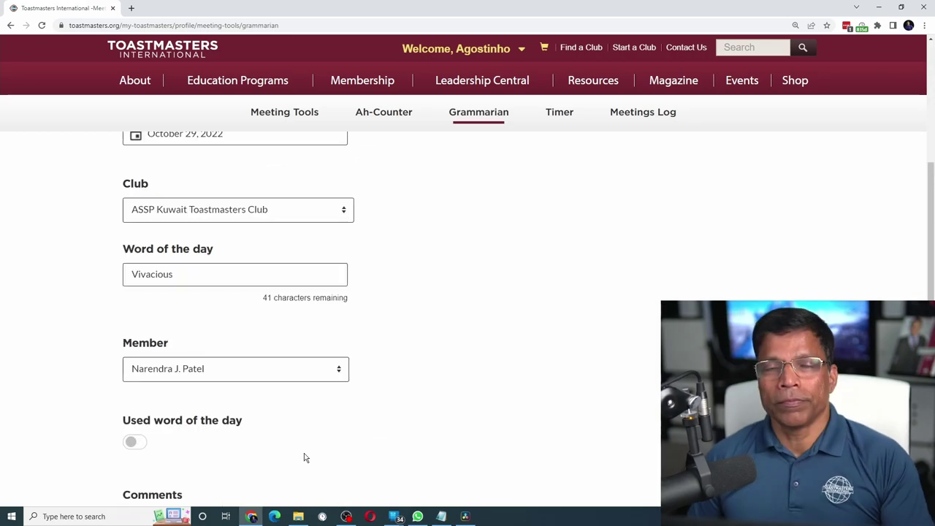
{"action": "left_click", "coordinate": [252, 374]}
{"action": "left_click", "coordinate": [154, 192]}
{"action": "scroll", "coordinate": [146, 307], "scroll_direction": "down", "scroll_amount": 2}
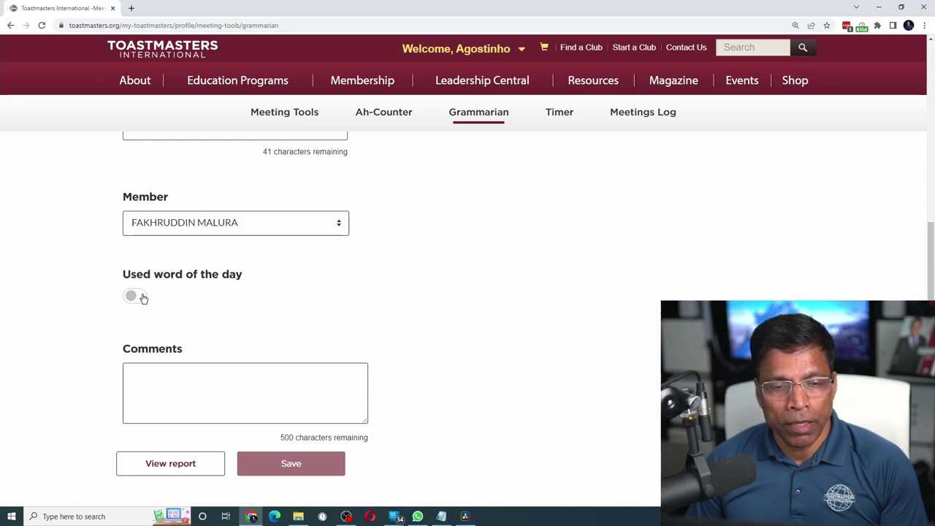
{"action": "left_click", "coordinate": [141, 296]}
- Save the comment 'Great use of triads' and review the Grammarian Report
{"action": "left_click", "coordinate": [142, 392]}
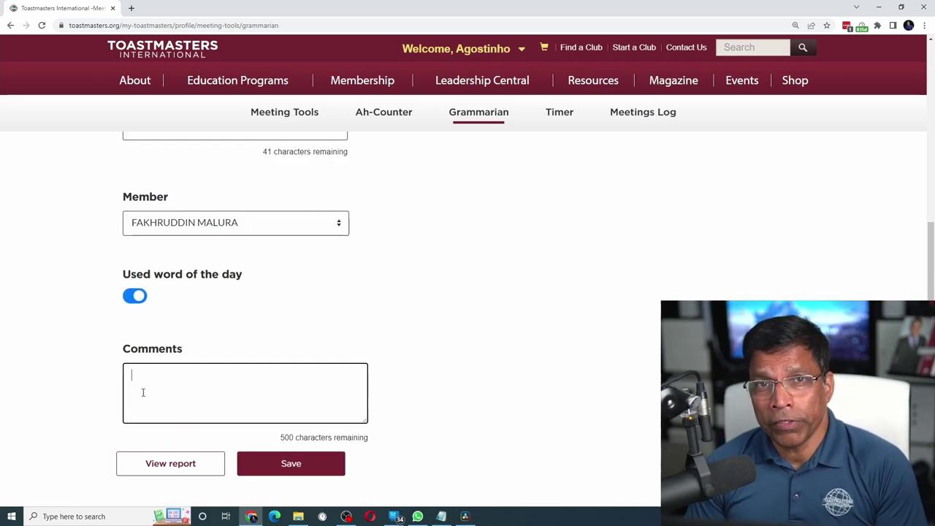
{"action": "type", "text": "Great use of triads"}
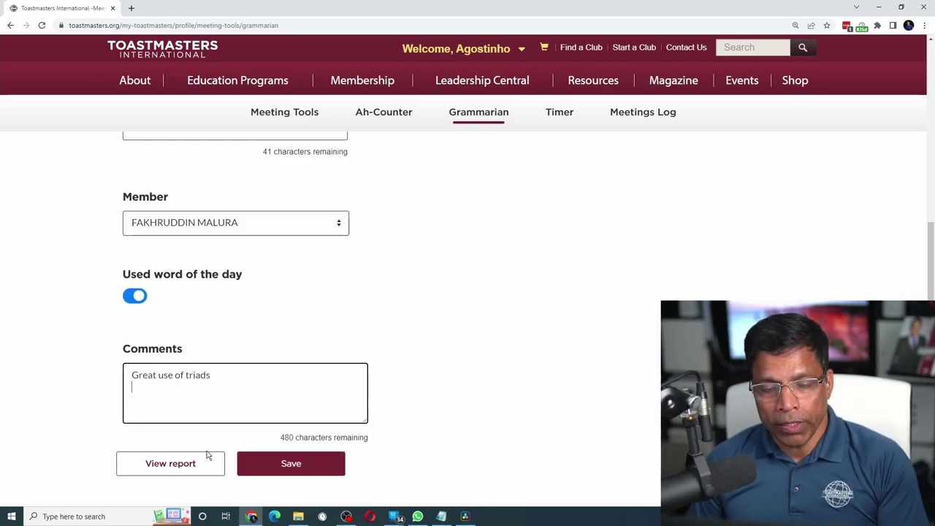
{"action": "left_click", "coordinate": [290, 466]}
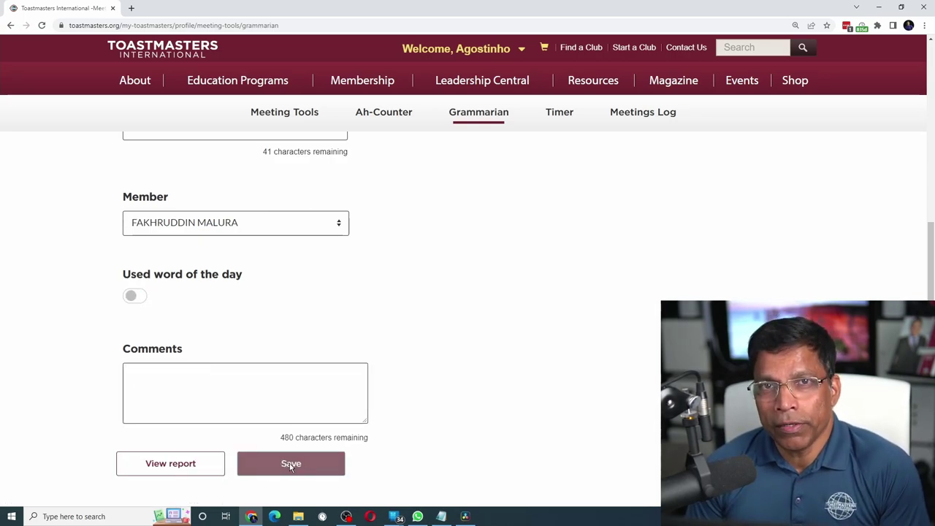
{"action": "left_click", "coordinate": [188, 464]}
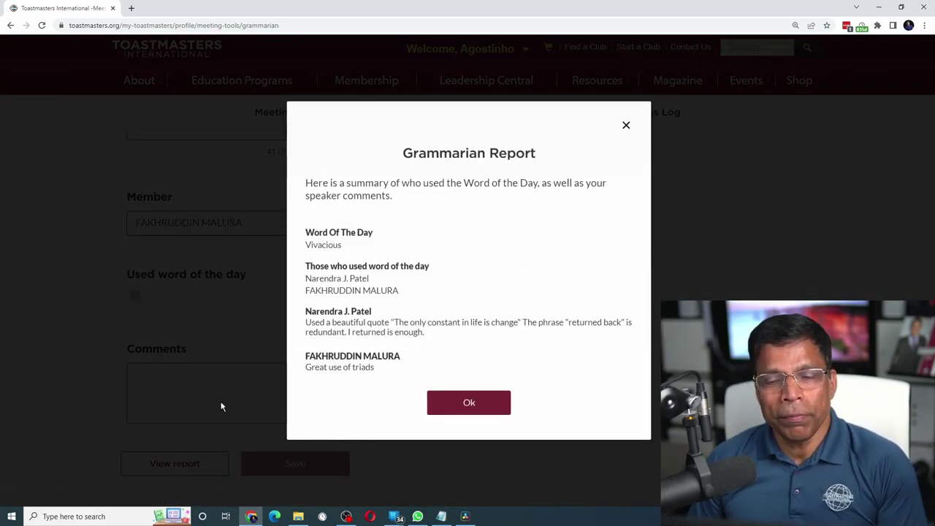
{"action": "left_click", "coordinate": [469, 400]}
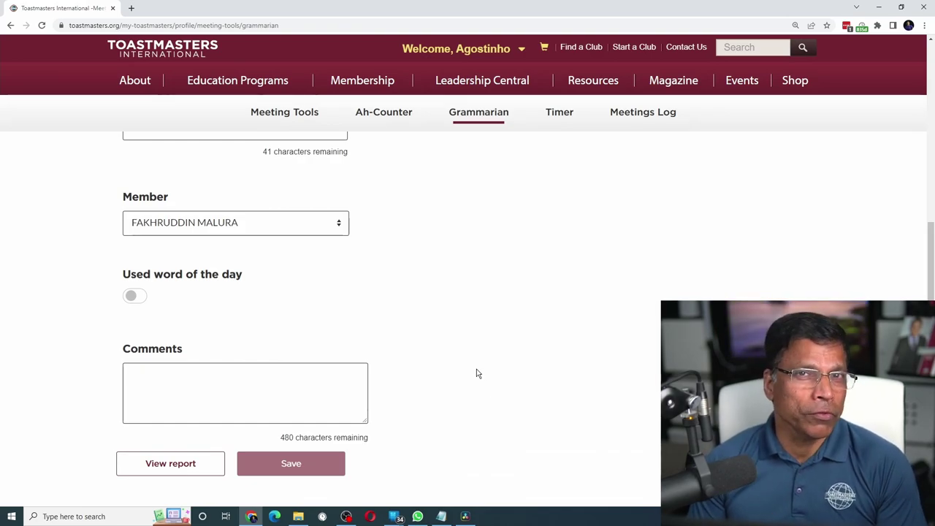
{"action": "scroll", "coordinate": [453, 361], "scroll_direction": "up", "scroll_amount": 2}
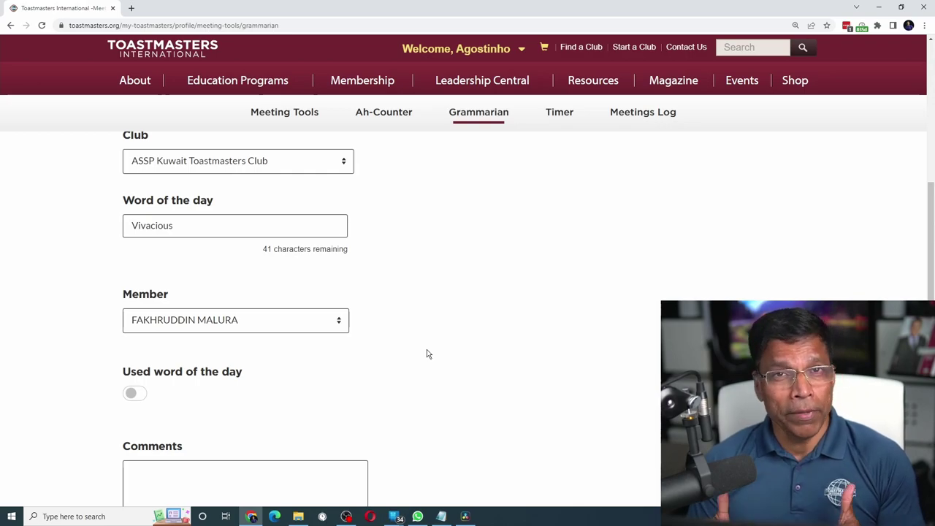
{"action": "scroll", "coordinate": [427, 349], "scroll_direction": "up", "scroll_amount": 10}
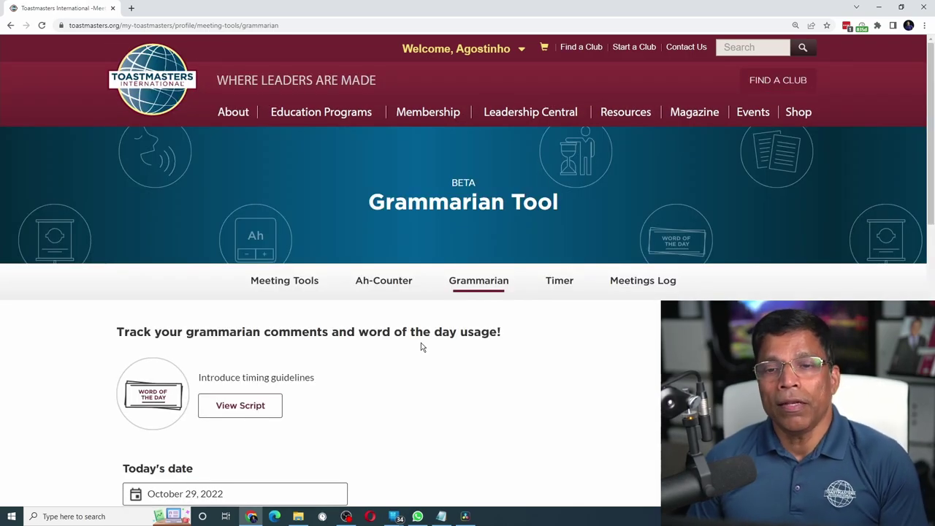
- Read the Timer tool's script, highlighting the Ice Breaker timing guidelines, then close it
{"action": "left_click", "coordinate": [561, 284]}
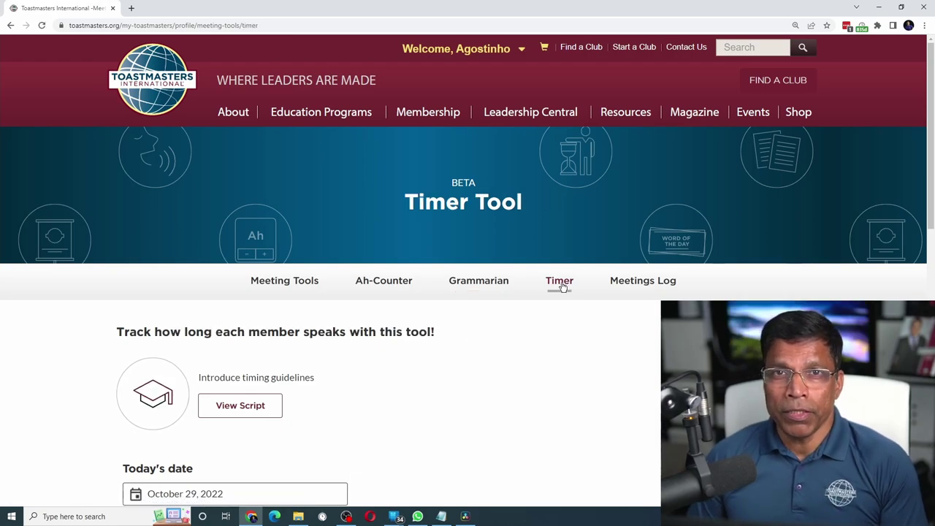
{"action": "left_click", "coordinate": [237, 406]}
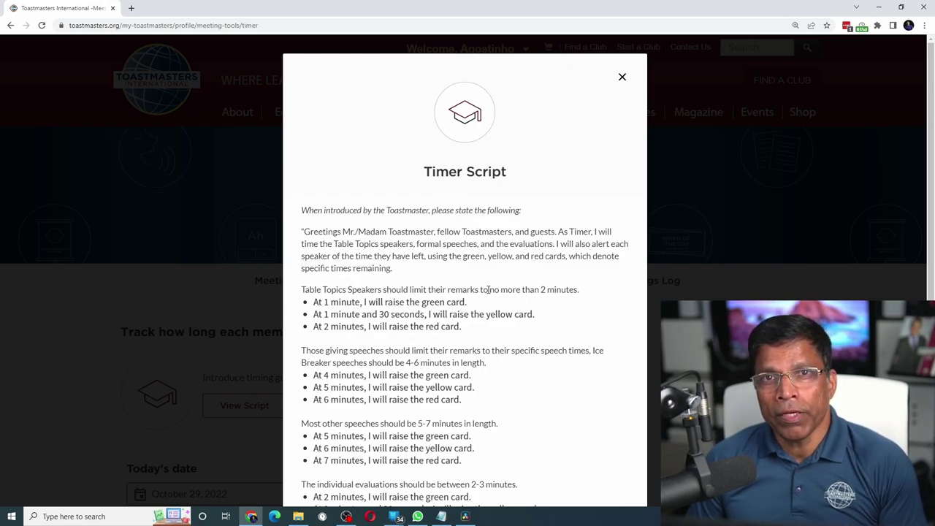
{"action": "scroll", "coordinate": [505, 307], "scroll_direction": "down", "scroll_amount": 2}
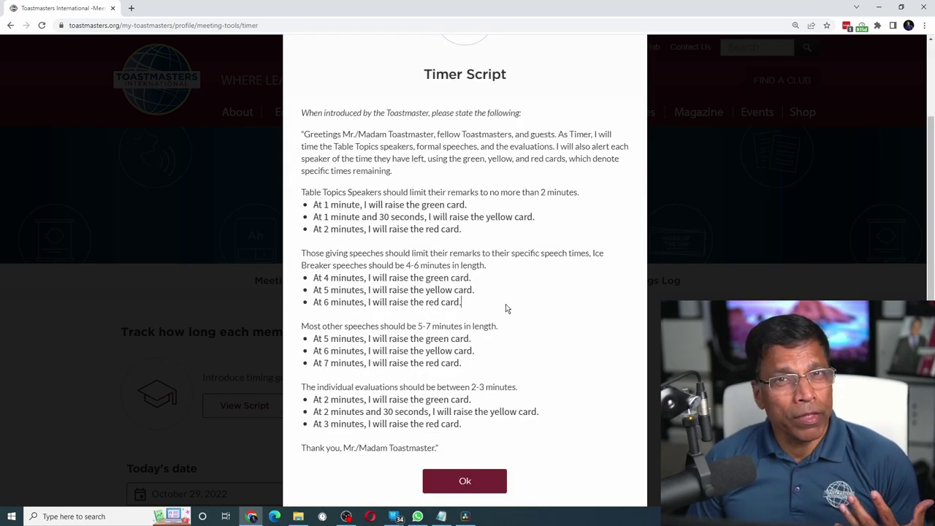
{"action": "left_click_drag", "start_coordinate": [302, 254], "coordinate": [474, 310]}
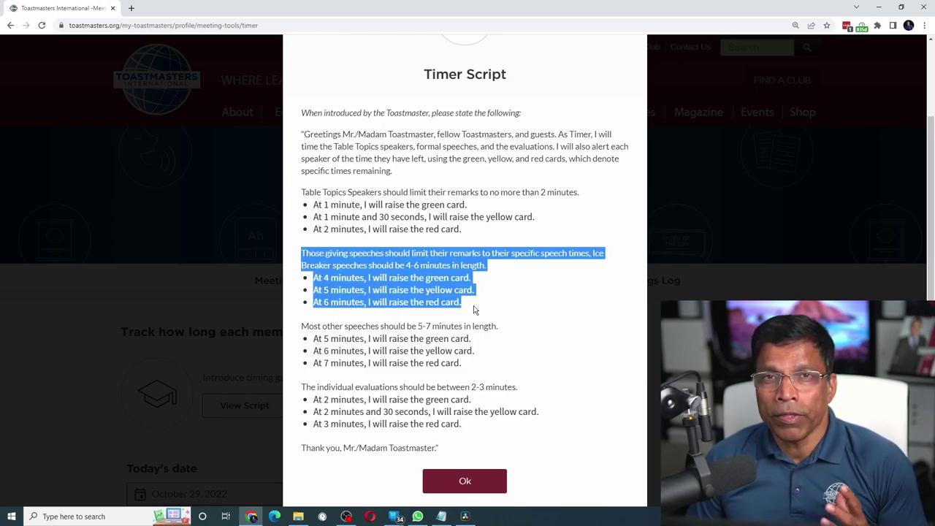
{"action": "left_click", "coordinate": [447, 484]}
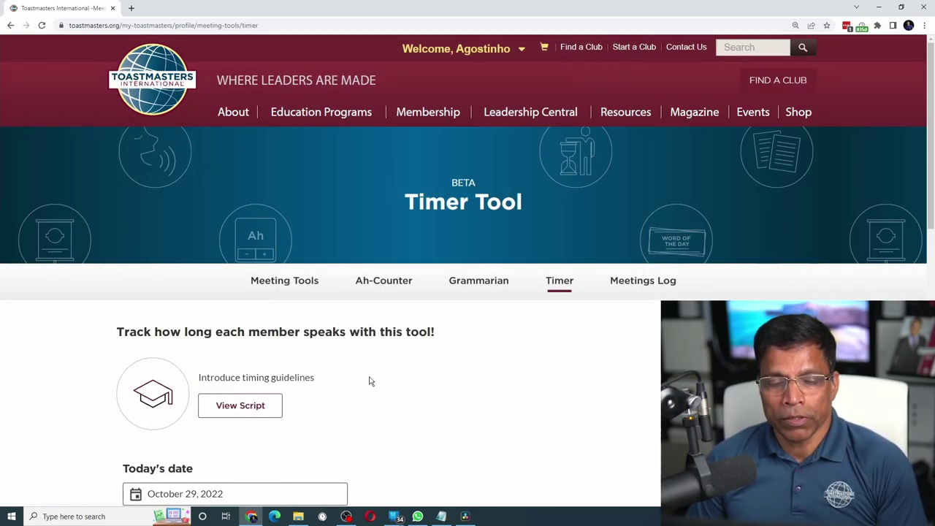
- Select the member and set the speech type to Table Topic (1-2 minutes)
{"action": "scroll", "coordinate": [369, 380], "scroll_direction": "down", "scroll_amount": 4}
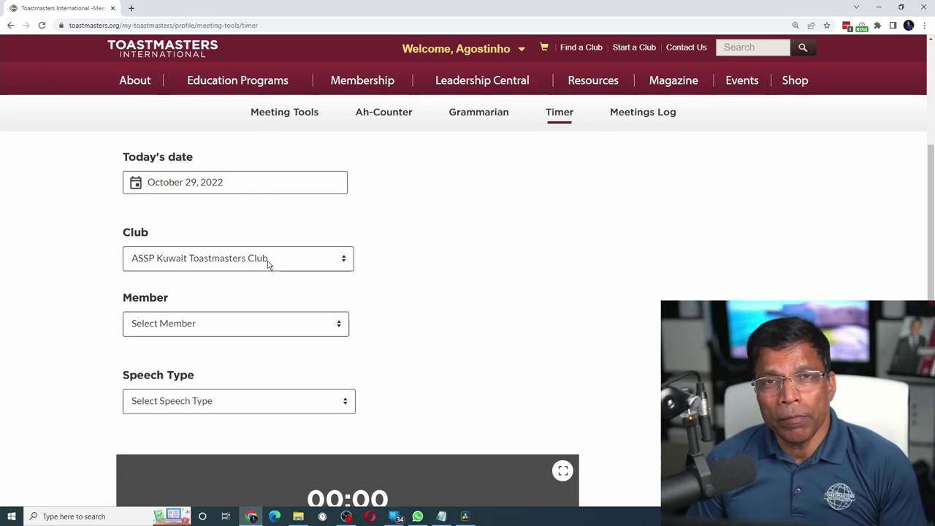
{"action": "left_click", "coordinate": [258, 334]}
{"action": "left_click", "coordinate": [248, 293]}
{"action": "scroll", "coordinate": [242, 268], "scroll_direction": "down", "scroll_amount": 2}
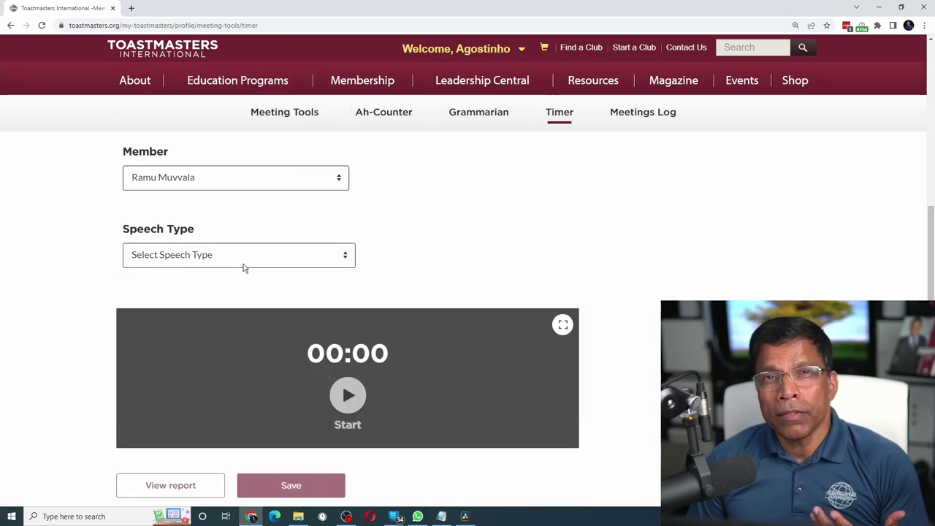
{"action": "left_click", "coordinate": [243, 264]}
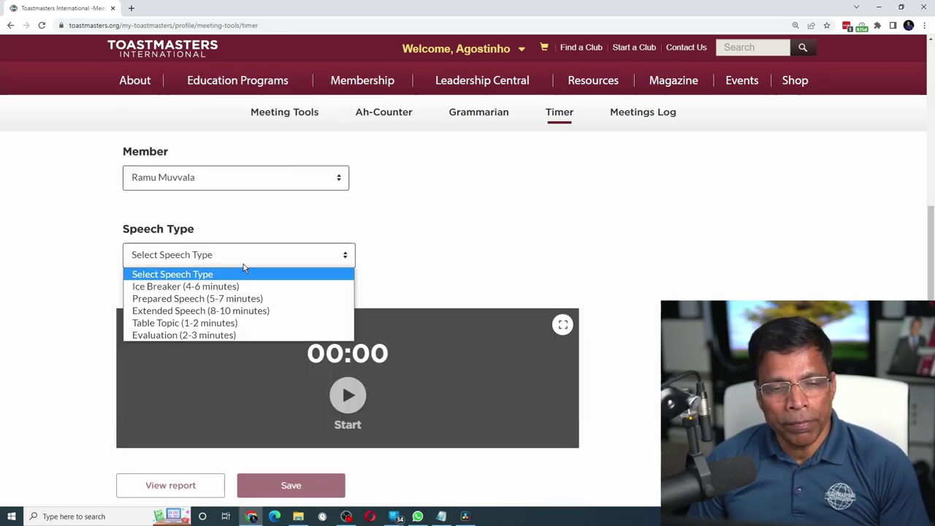
{"action": "left_click", "coordinate": [211, 322]}
{"action": "scroll", "coordinate": [211, 327], "scroll_direction": "down", "scroll_amount": 1}
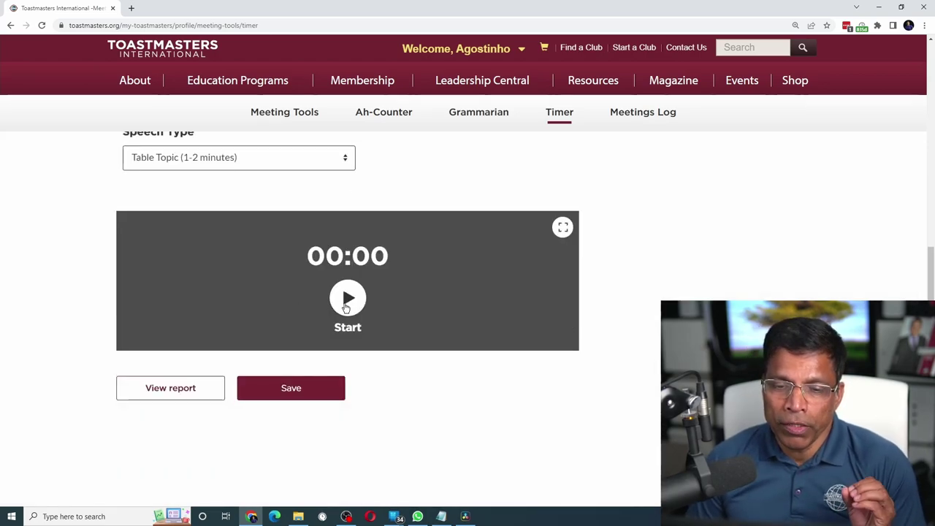
- Time the Table Topic, stopping at 02:07, and save the result
{"action": "left_click", "coordinate": [346, 307]}
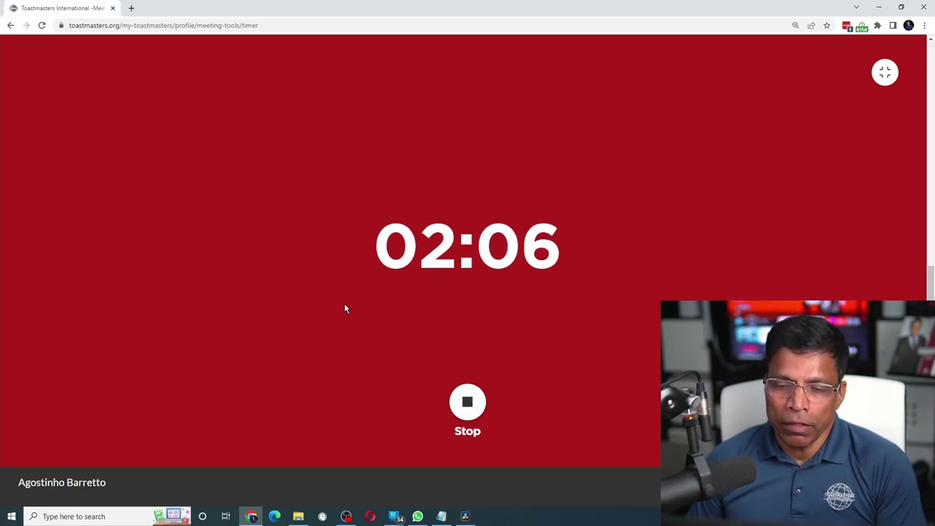
{"action": "left_click", "coordinate": [473, 413]}
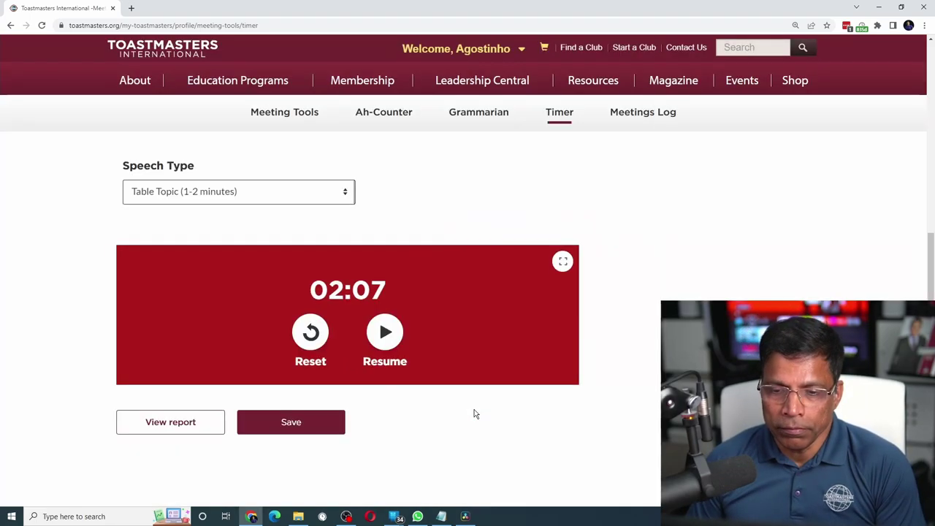
{"action": "left_click", "coordinate": [286, 426]}
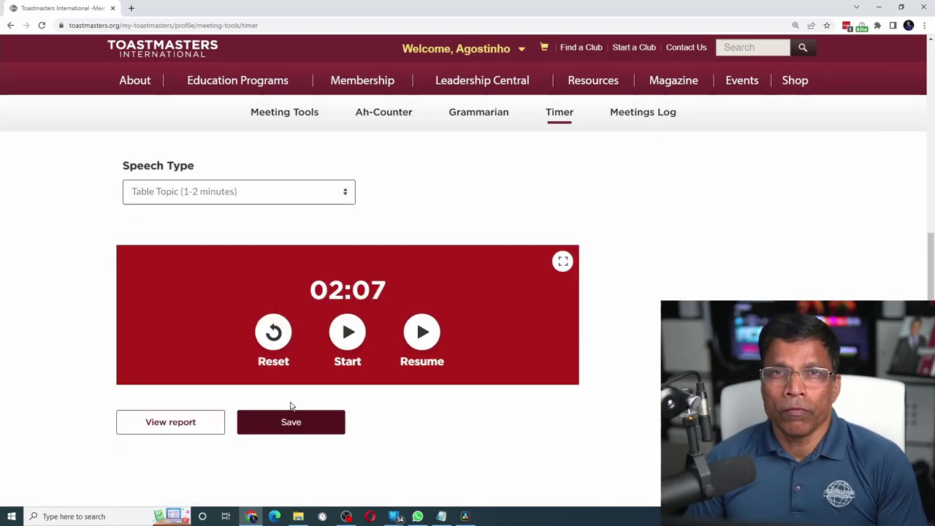
- Choose Guest as the speaker and enter the guest's name
{"action": "scroll", "coordinate": [290, 407], "scroll_direction": "up", "scroll_amount": 2}
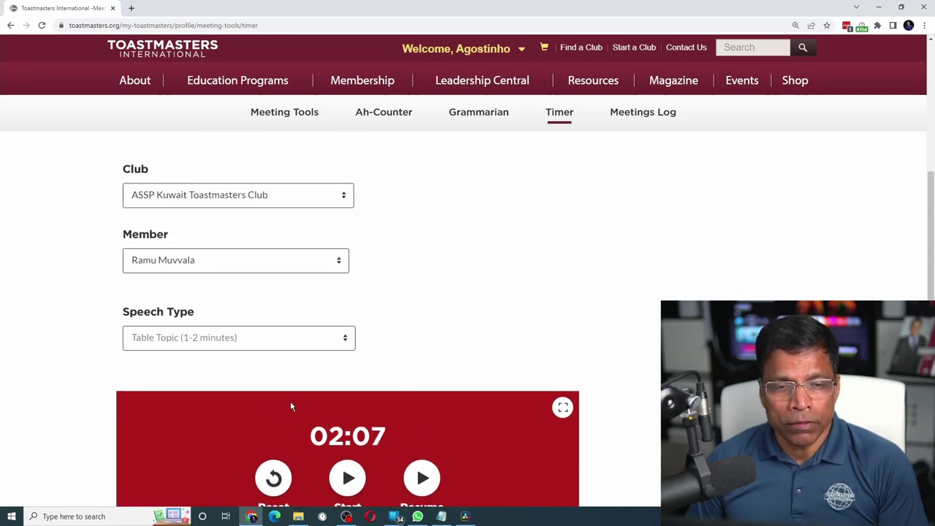
{"action": "left_click", "coordinate": [226, 261]}
{"action": "scroll", "coordinate": [184, 241], "scroll_direction": "down", "scroll_amount": 3}
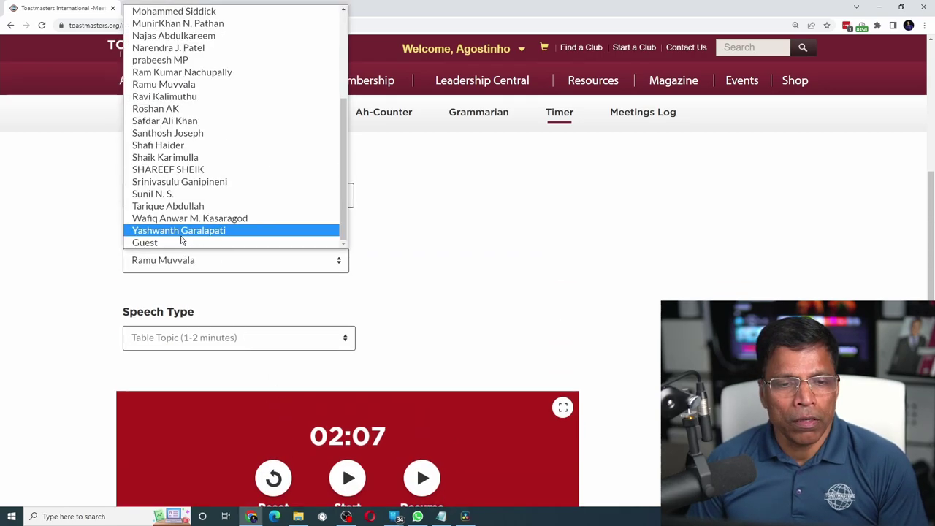
{"action": "left_click", "coordinate": [168, 242]}
- Set the speech type to Evaluation (2-3 minutes) and stop the timer at 00:21
{"action": "scroll", "coordinate": [203, 319], "scroll_direction": "down", "scroll_amount": 2}
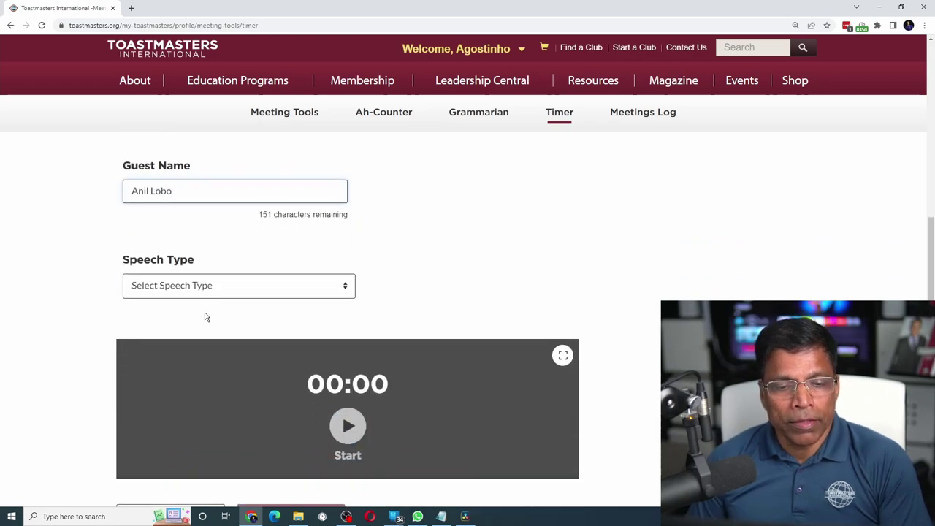
{"action": "left_click", "coordinate": [213, 285]}
{"action": "left_click", "coordinate": [190, 364]}
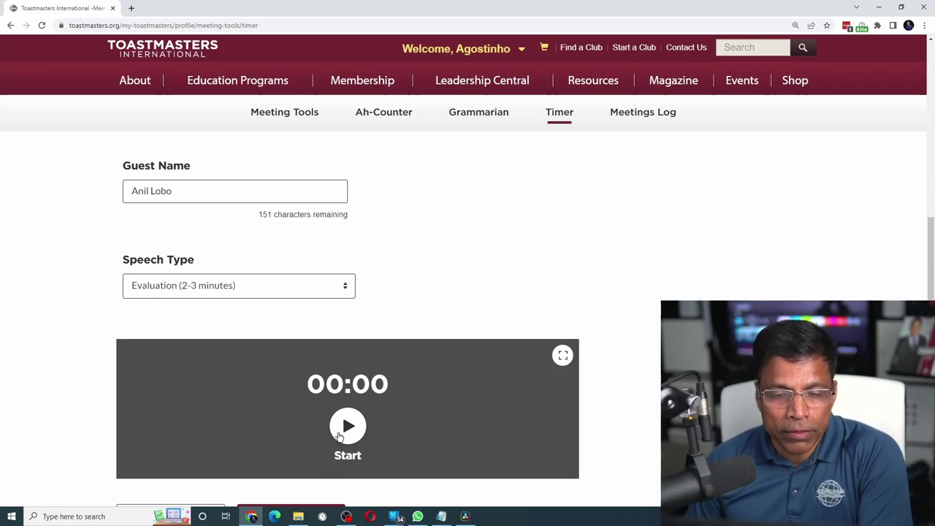
{"action": "left_click", "coordinate": [348, 426]}
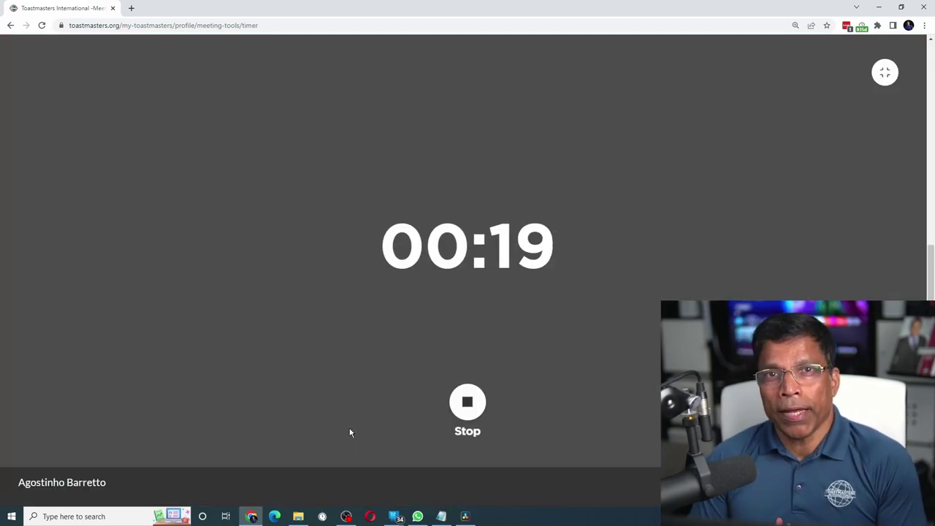
{"action": "left_click", "coordinate": [468, 403]}
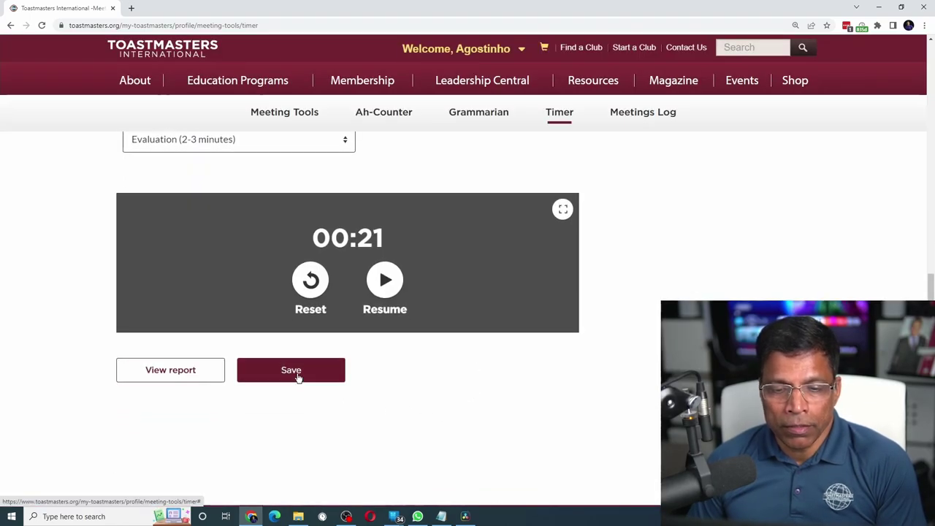
- Save the guest's 00:21 evaluation and view the Timer Report listing both speeches
{"action": "left_click", "coordinate": [292, 372]}
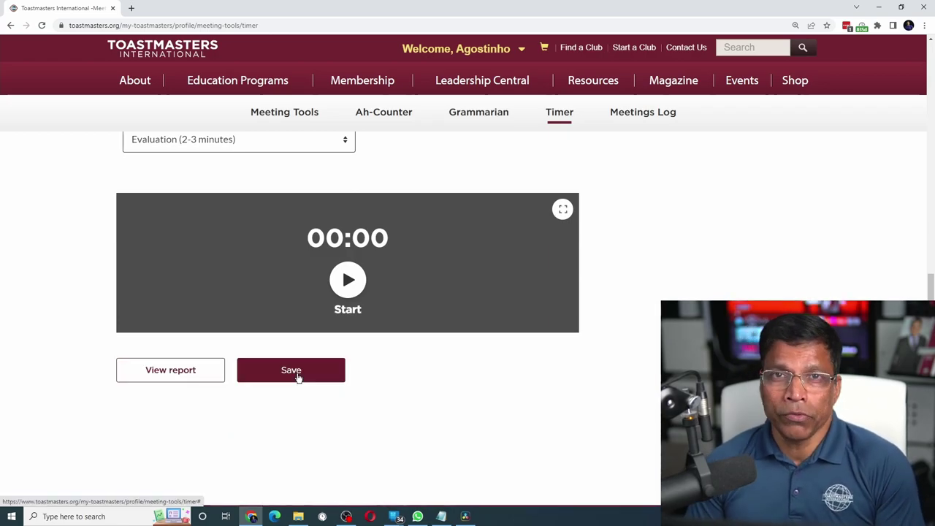
{"action": "left_click", "coordinate": [173, 370]}
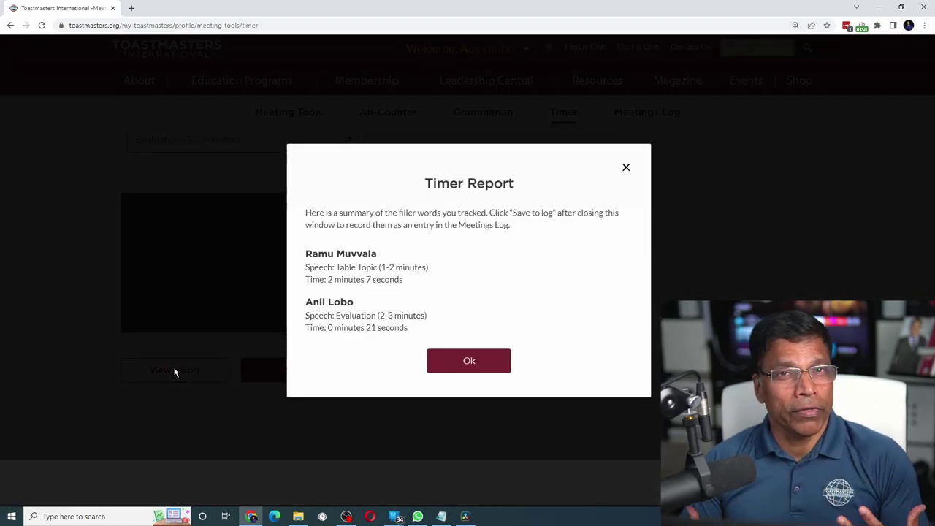